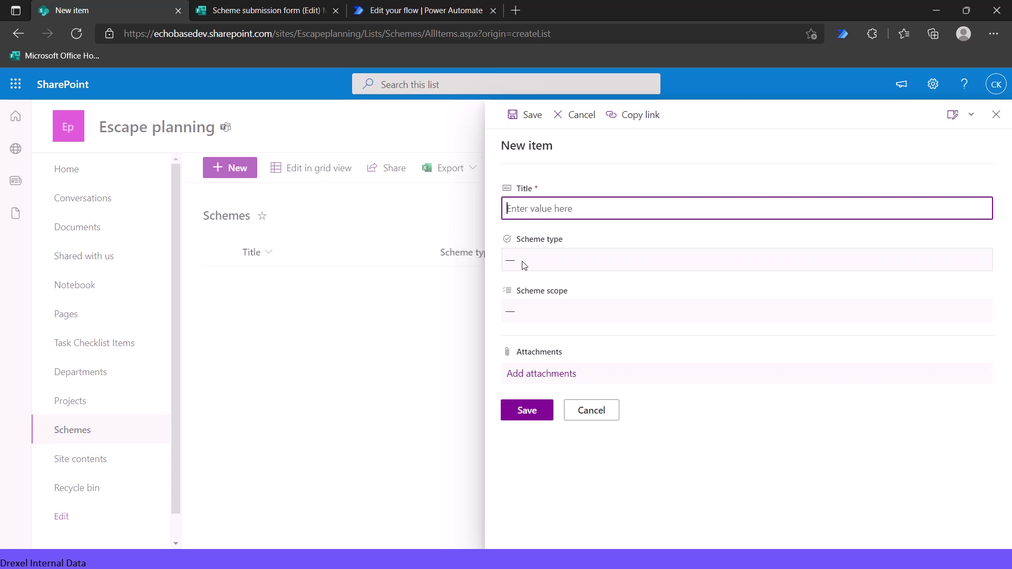
# Preview the Scheme type choices, then add Individual, Small group and Large group to Scheme scope.
pyautogui.click(523, 260)
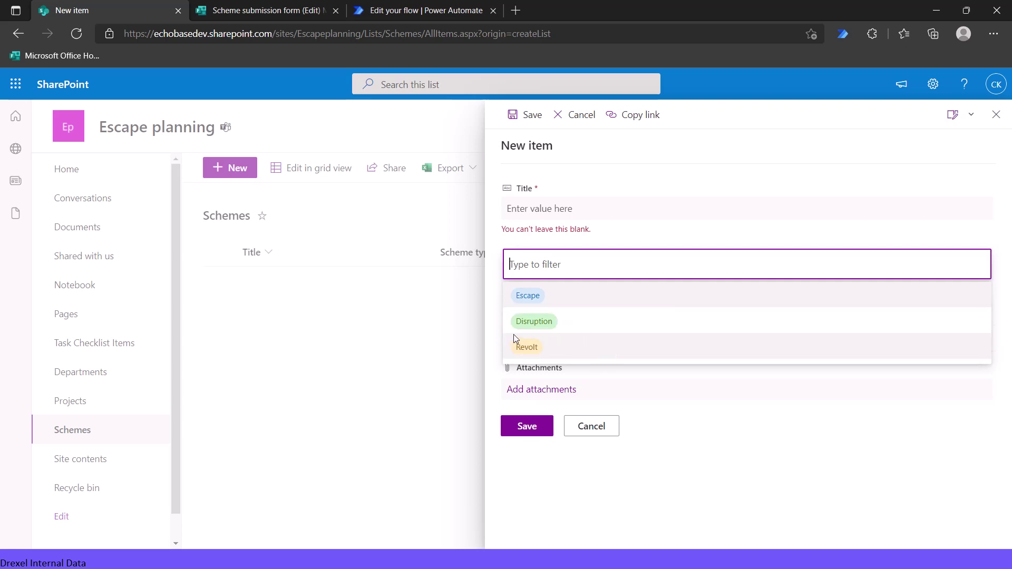
pyautogui.click(493, 331)
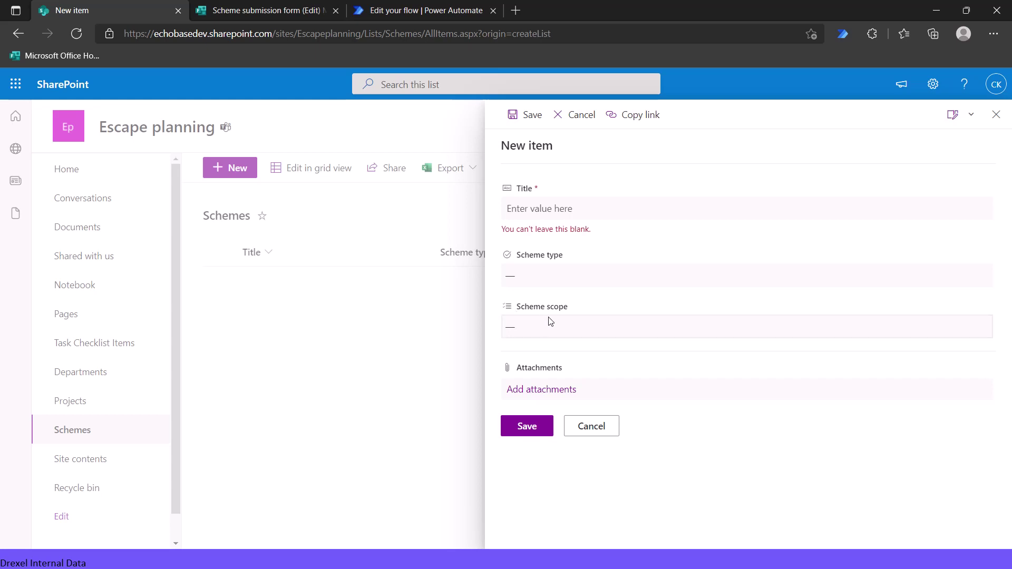
pyautogui.click(566, 320)
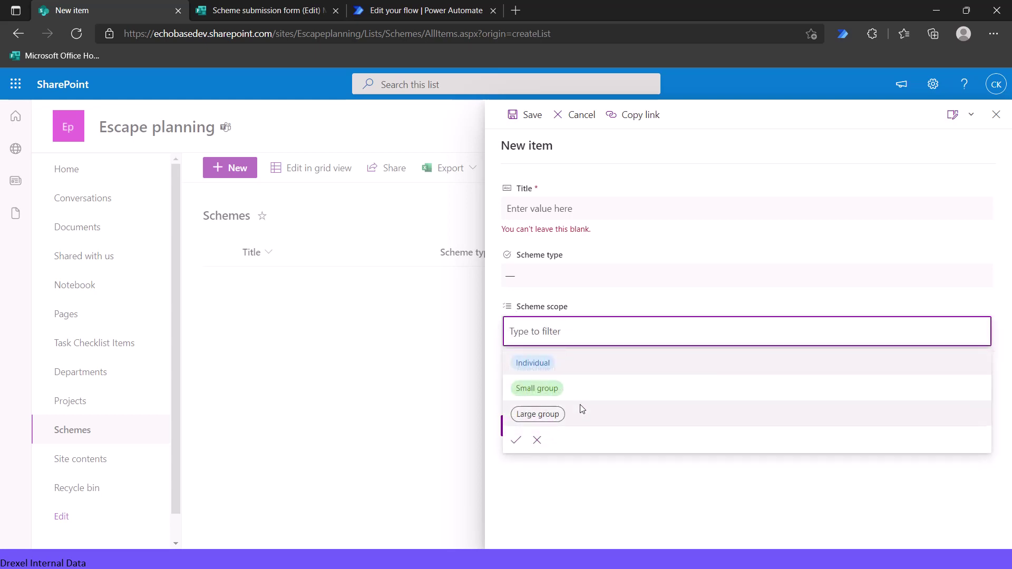
pyautogui.click(577, 367)
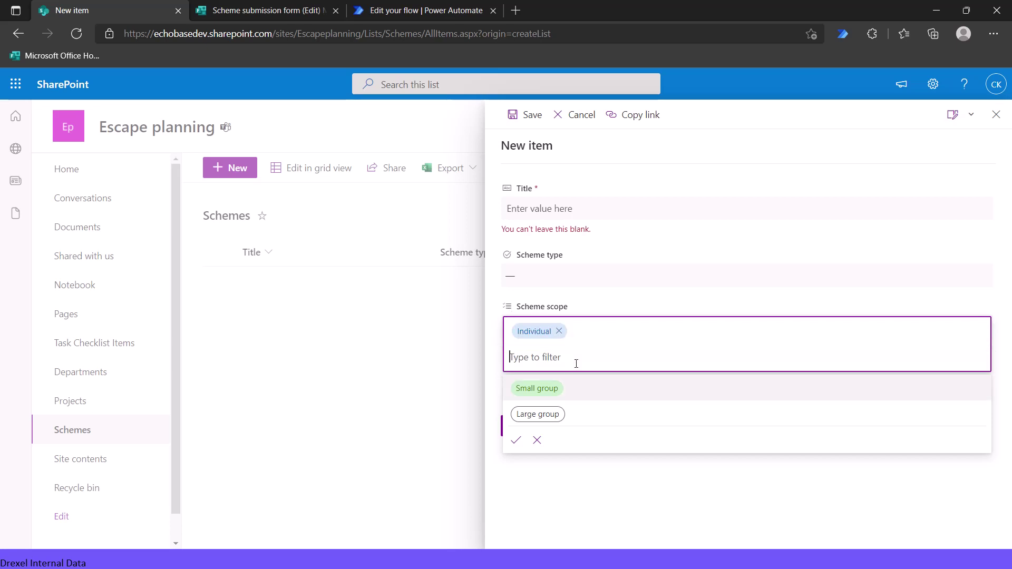
pyautogui.click(576, 385)
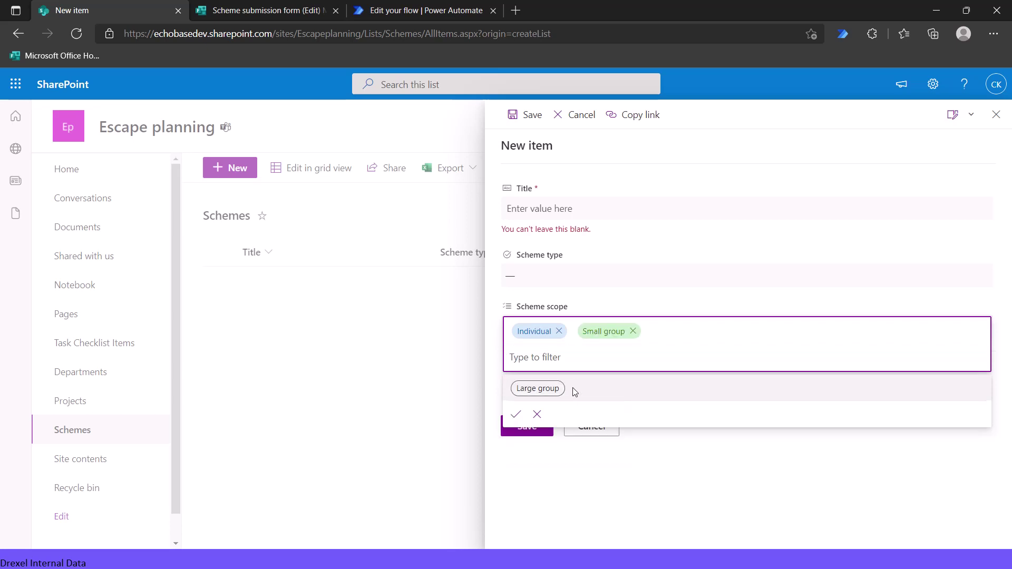
pyautogui.click(575, 388)
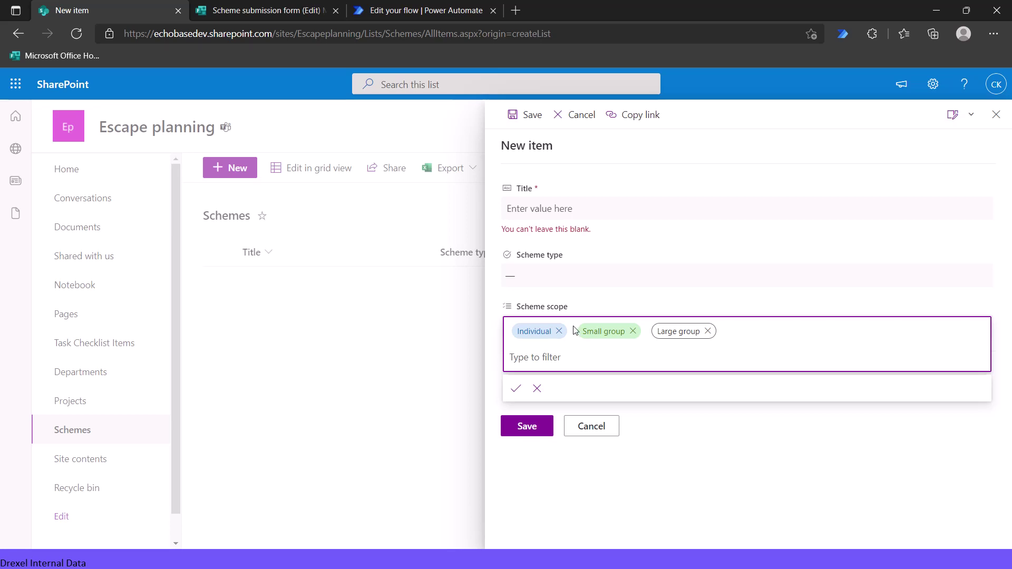
# Remove all three Scheme scope tags and cancel the new item without saving.
pyautogui.click(632, 331)
pyautogui.click(634, 331)
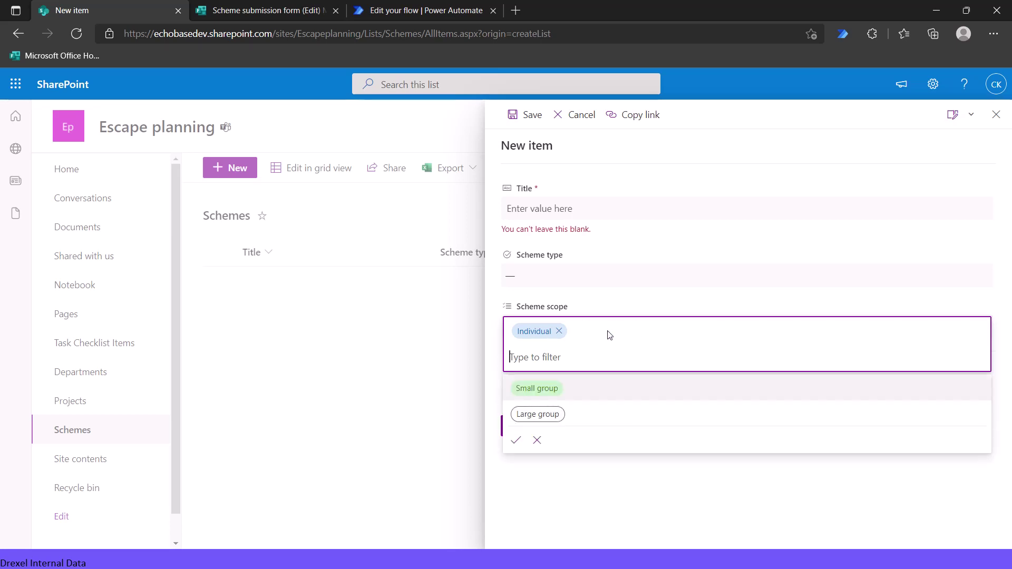
pyautogui.click(558, 331)
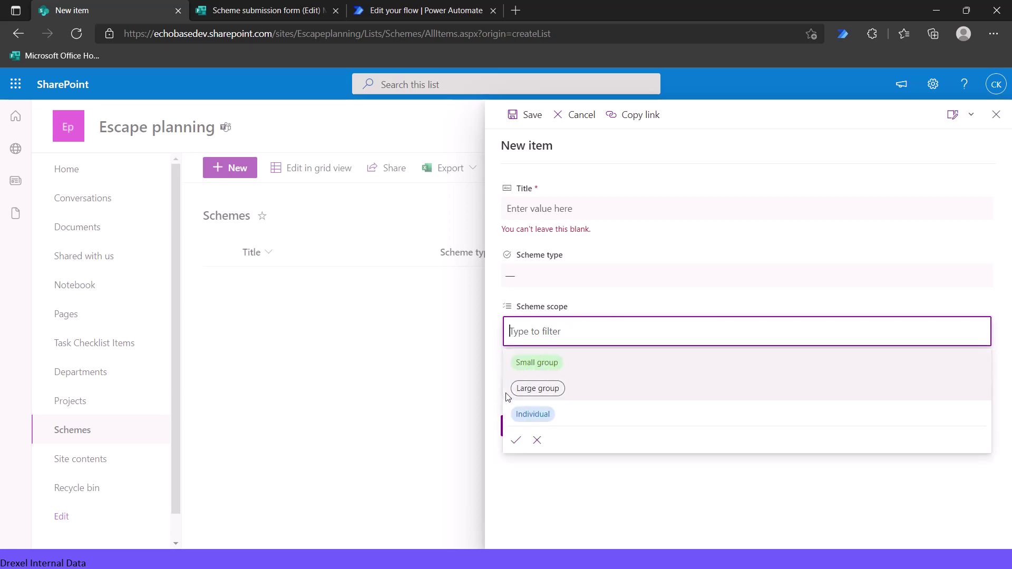
pyautogui.click(537, 440)
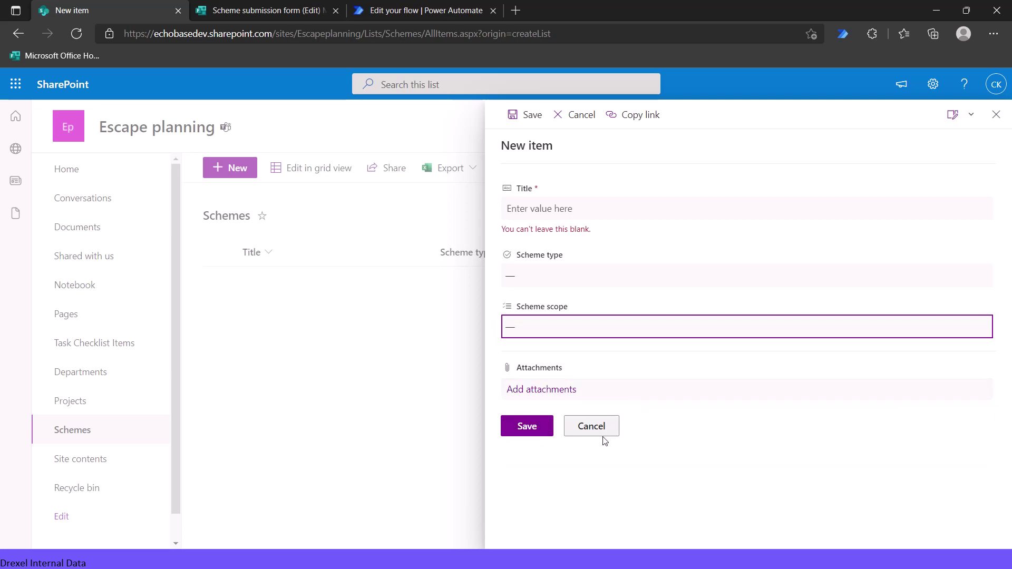
pyautogui.click(583, 479)
pyautogui.click(583, 425)
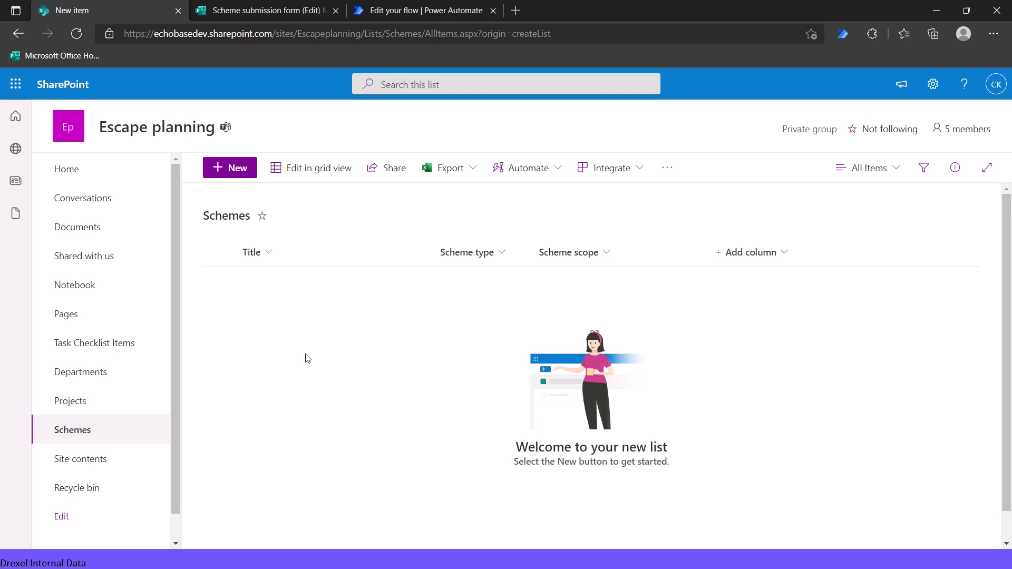
# Review the Scheme submission form and check that question 3 Scope has Multiple answers on.
pyautogui.click(270, 13)
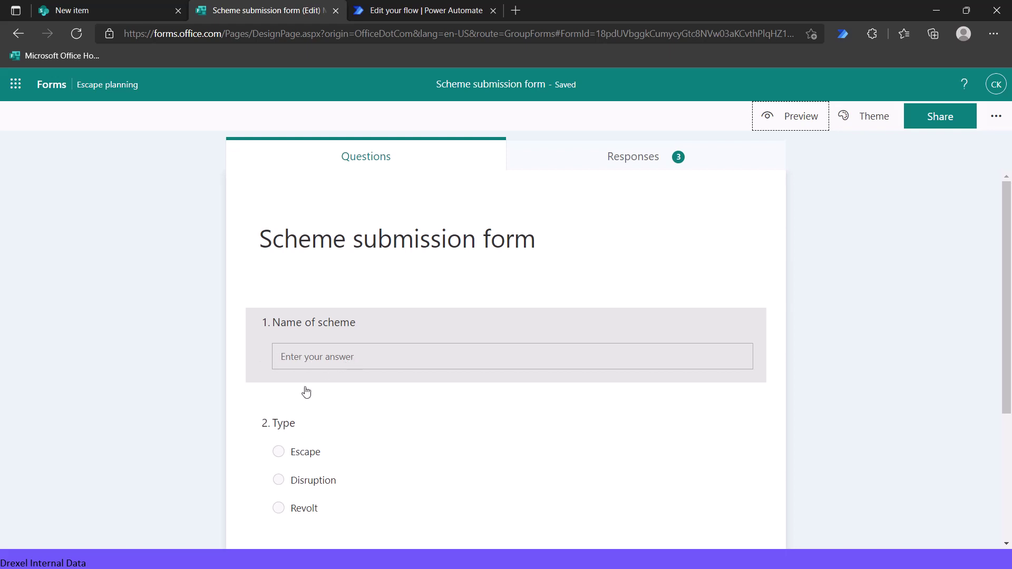
pyautogui.scroll(-2, 340, 407)
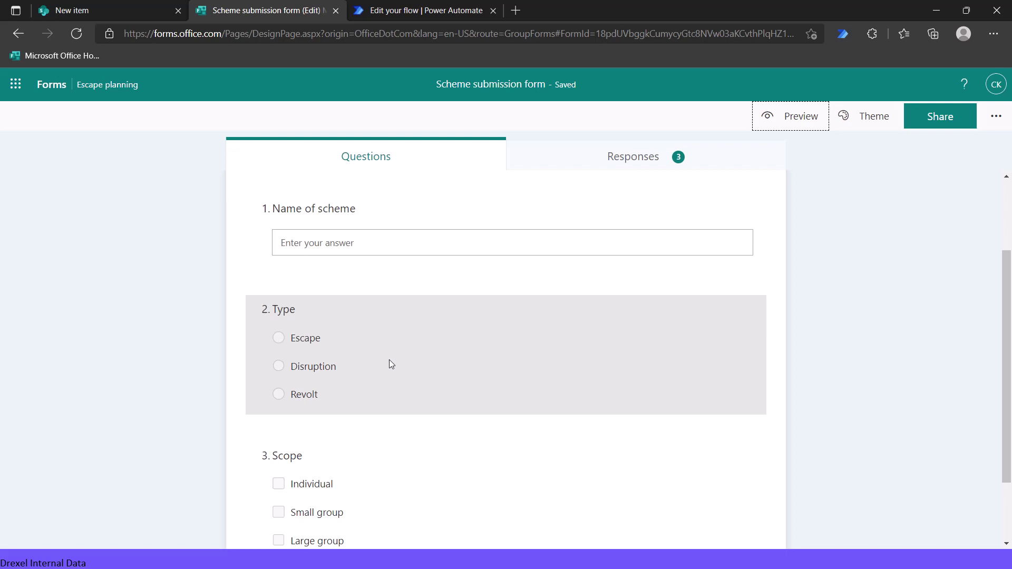
pyautogui.scroll(-2, 421, 432)
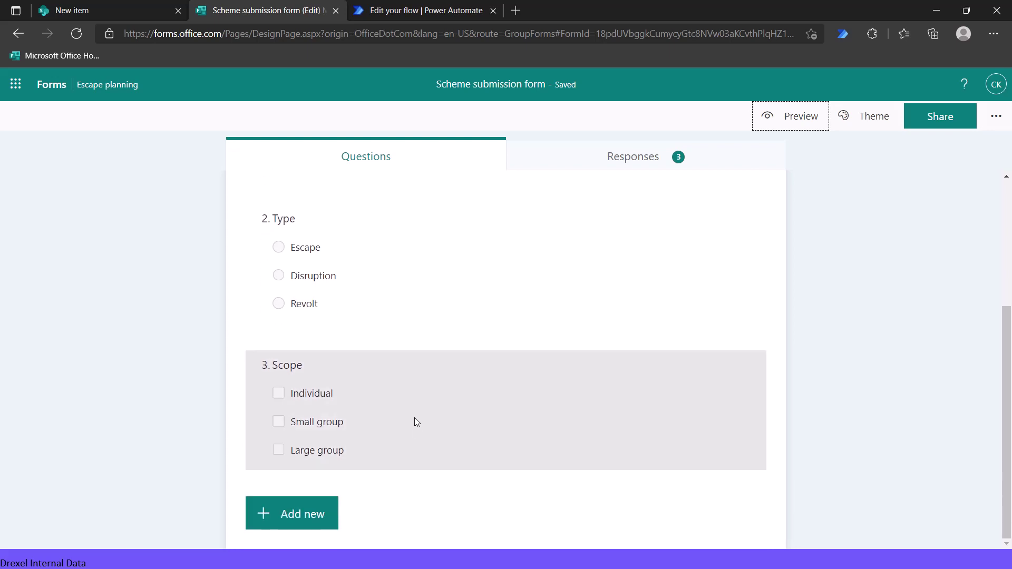
pyautogui.click(414, 417)
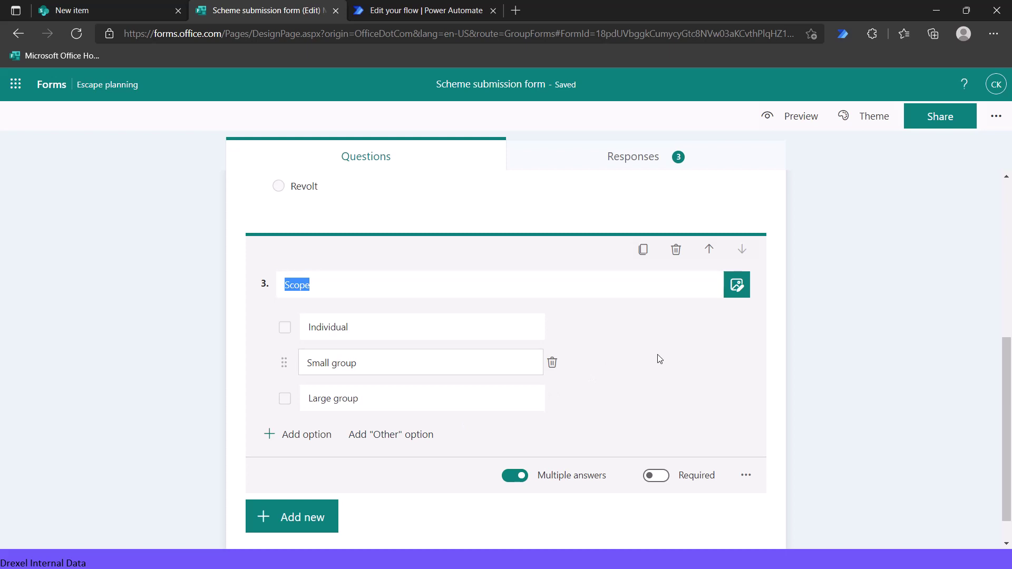
pyautogui.scroll(4, 553, 375)
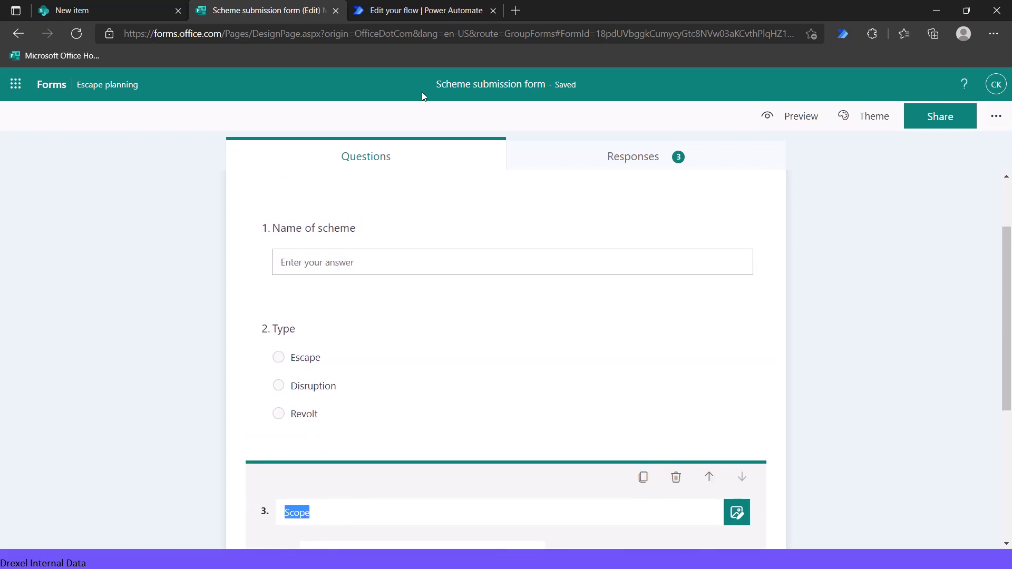
# Add a SharePoint Create item action, found via 'create item', after Get response details.
pyautogui.click(388, 17)
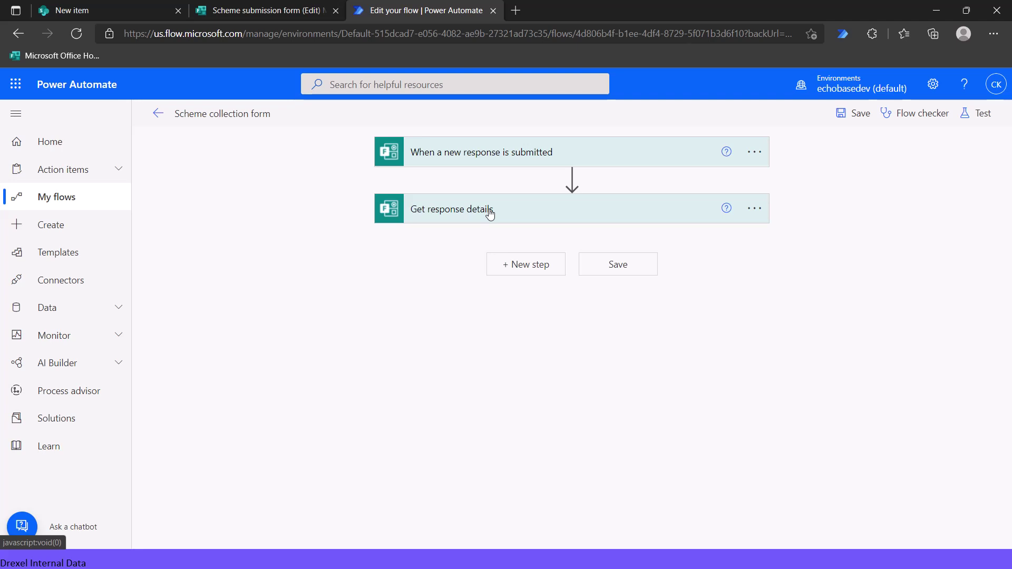
pyautogui.click(538, 268)
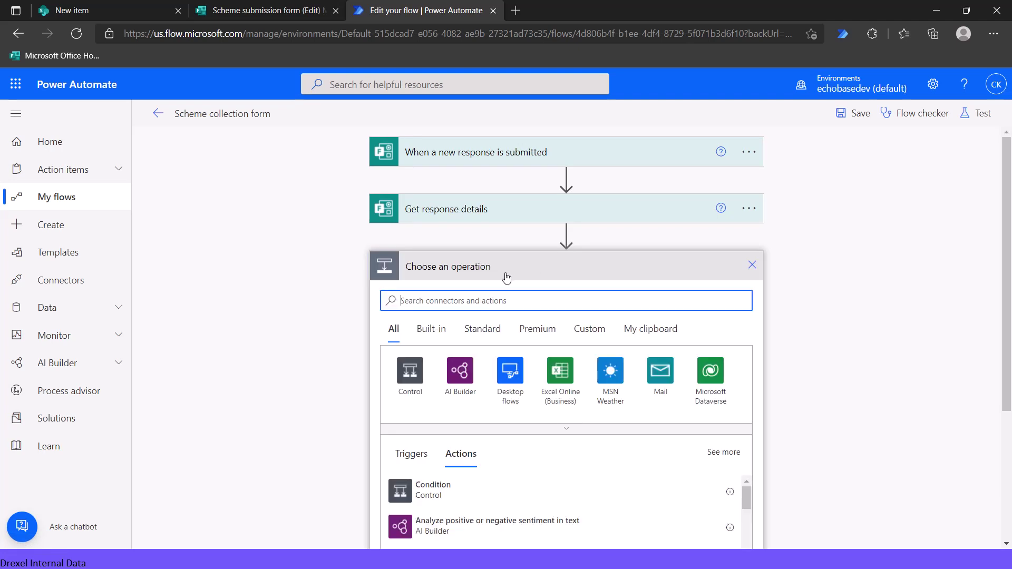
pyautogui.write('create i')
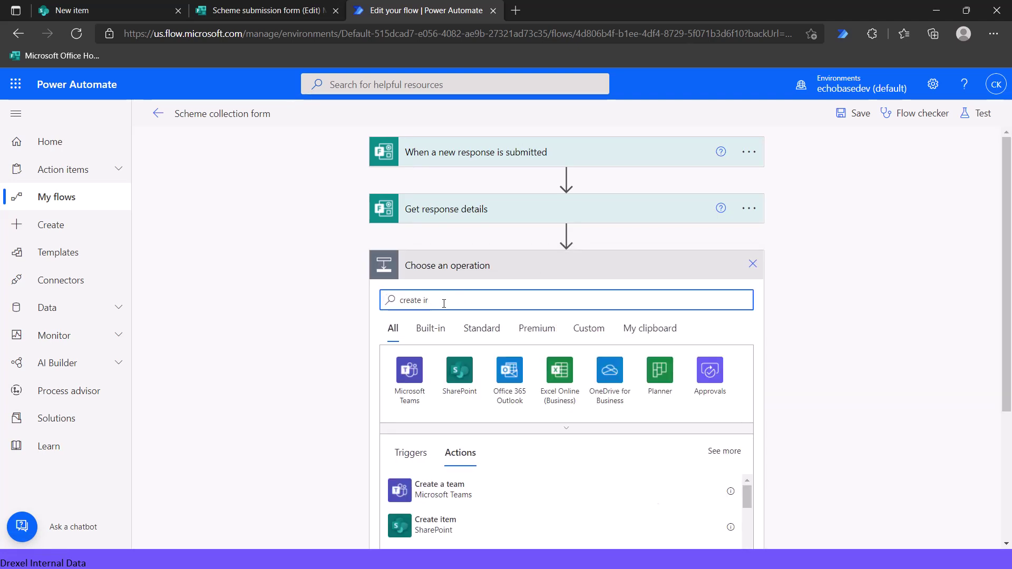
pyautogui.write('tem')
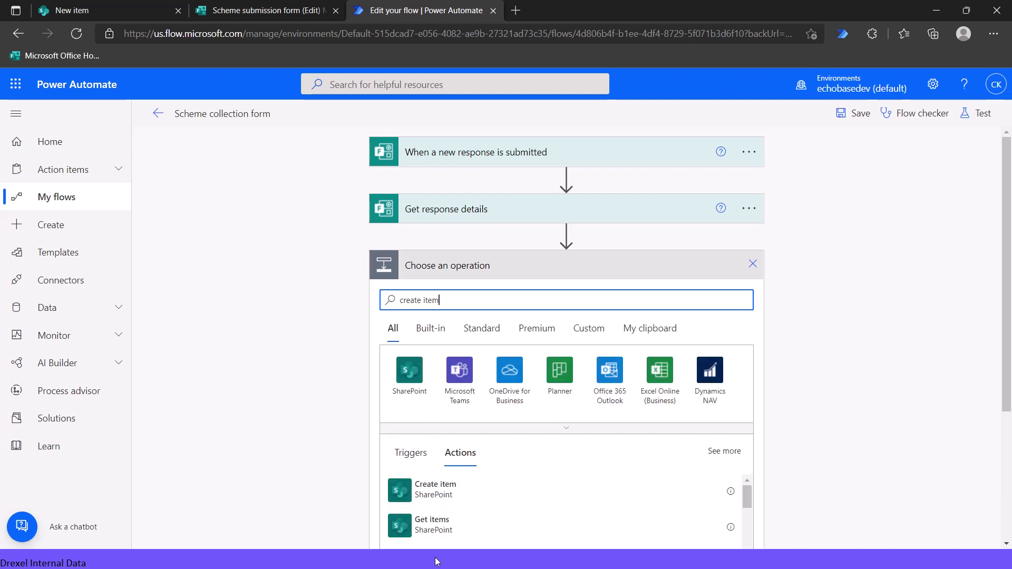
pyautogui.click(426, 498)
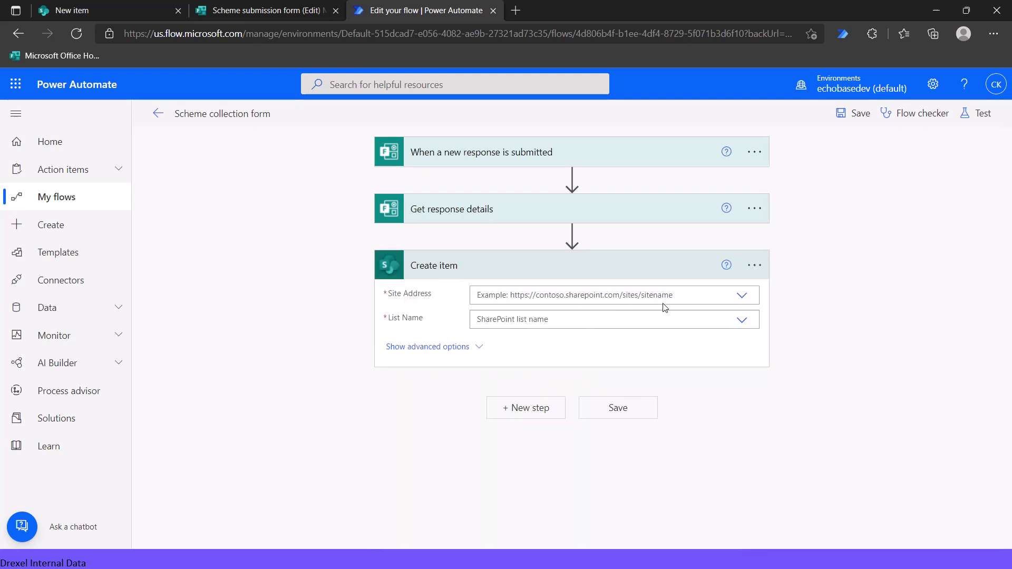
# Point Create item at the Escape planning site and the Schemes list.
pyautogui.click(669, 299)
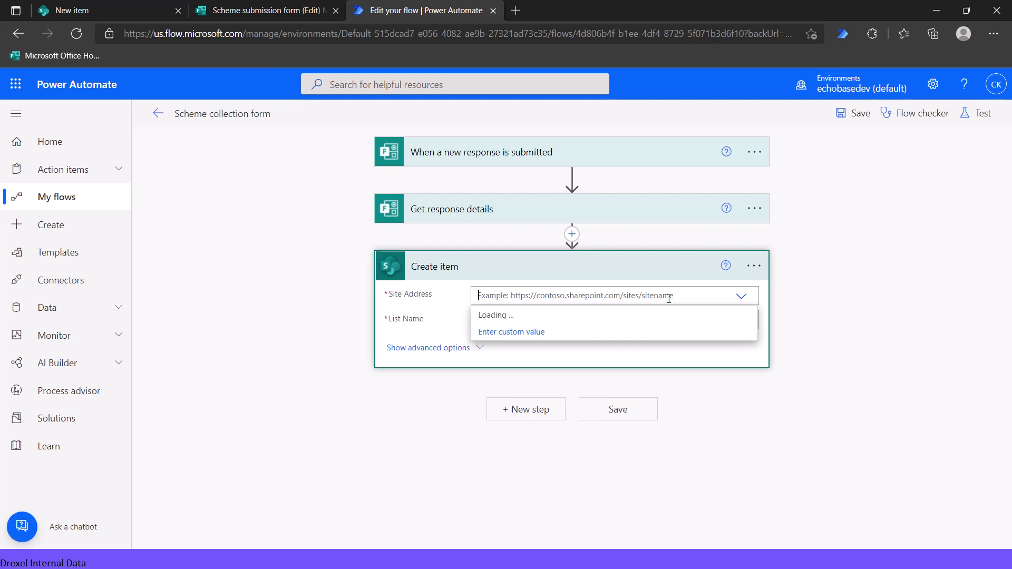
pyautogui.click(579, 346)
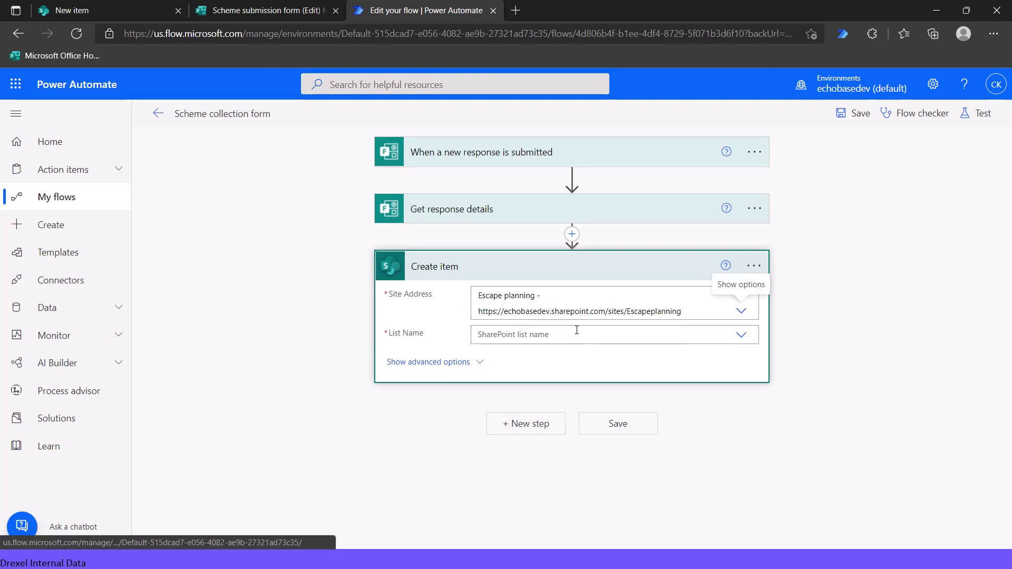
pyautogui.click(576, 332)
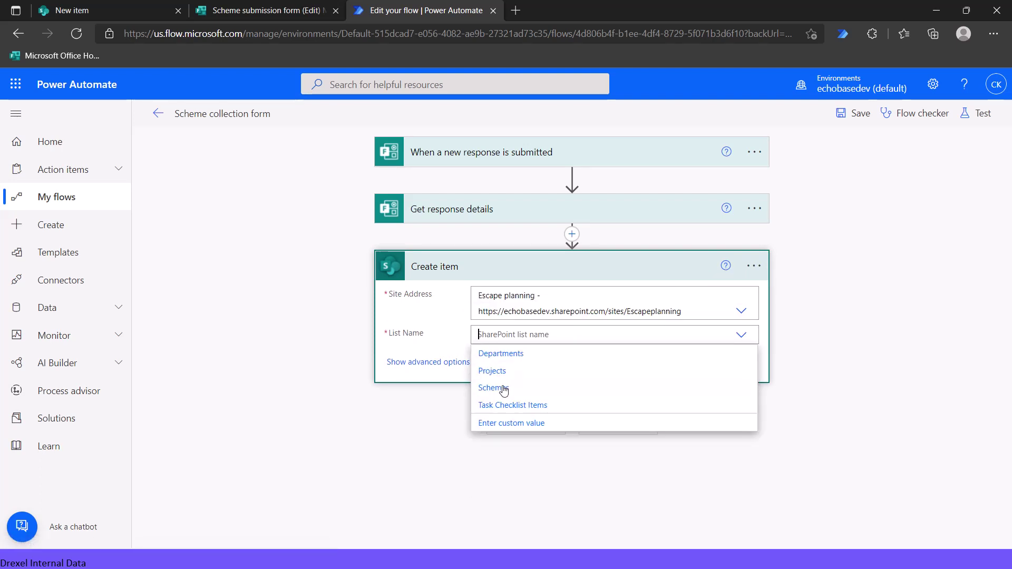
pyautogui.click(503, 390)
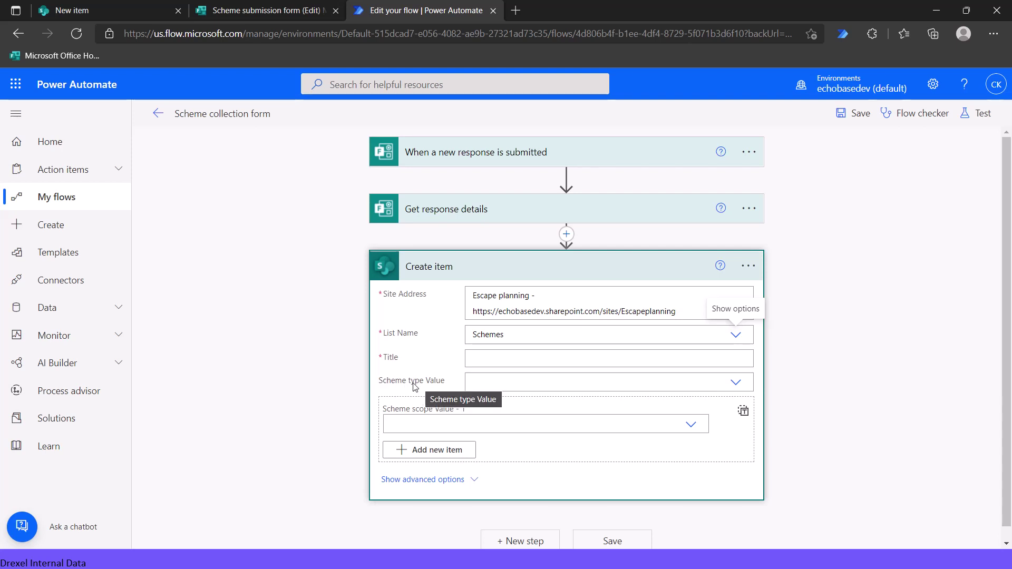
# Inspect the Scheme type value options and the Scheme scope Value - 1 field.
pyautogui.click(733, 382)
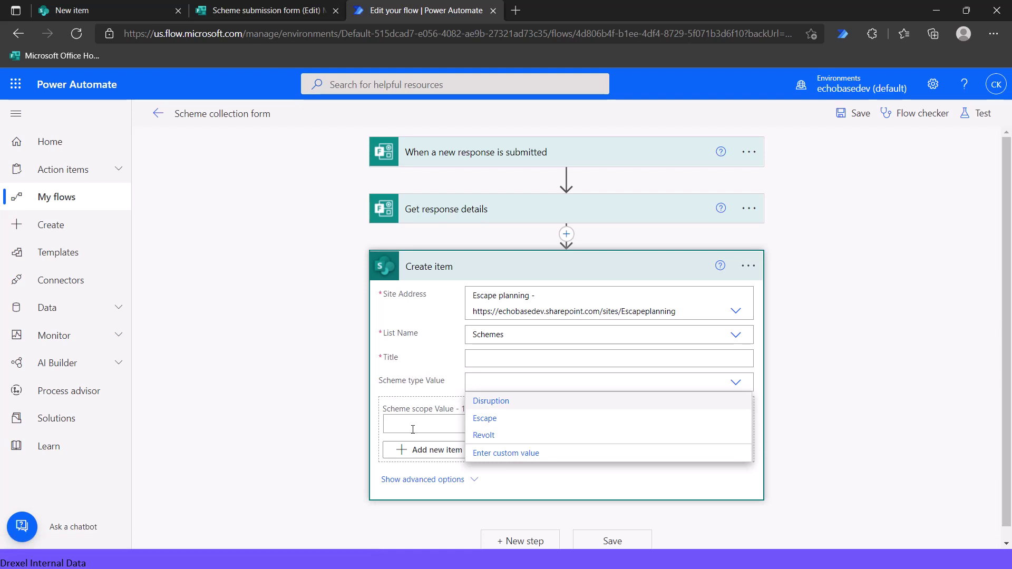
pyautogui.click(393, 432)
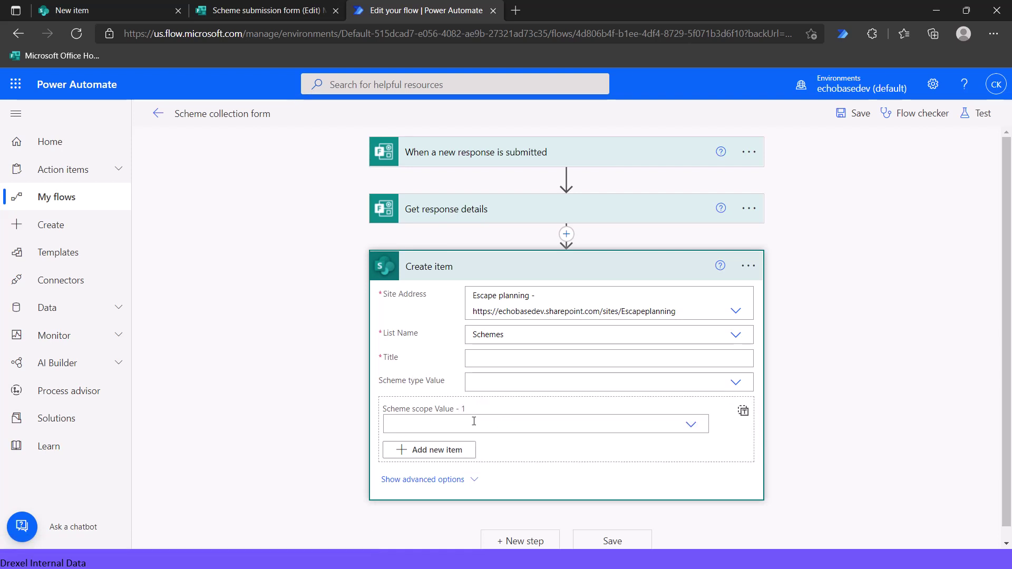
pyautogui.moveTo(383, 409); pyautogui.dragTo(482, 416)
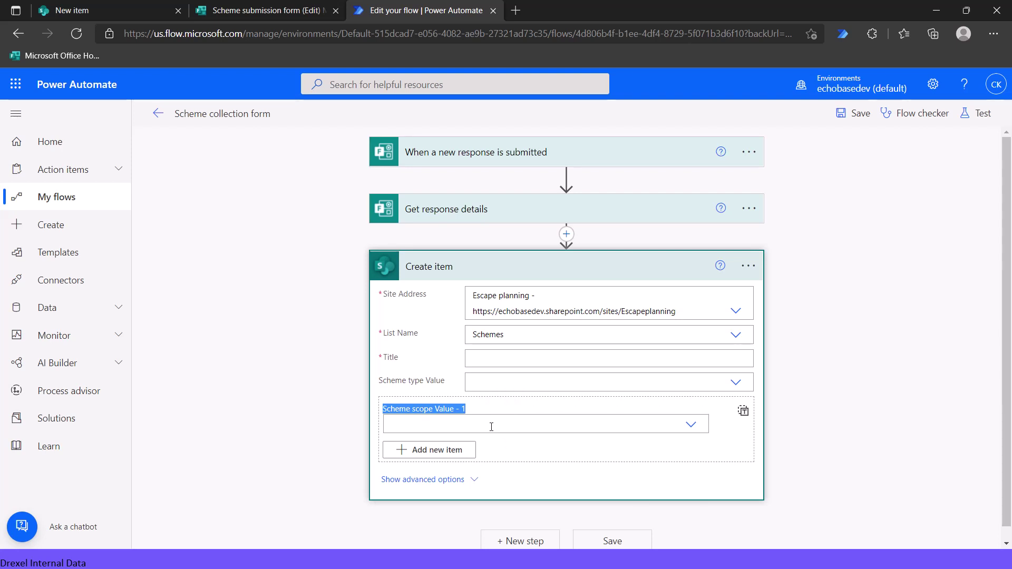
# Set Scheme scope to Individual and add a second entry of Large group.
pyautogui.click(463, 428)
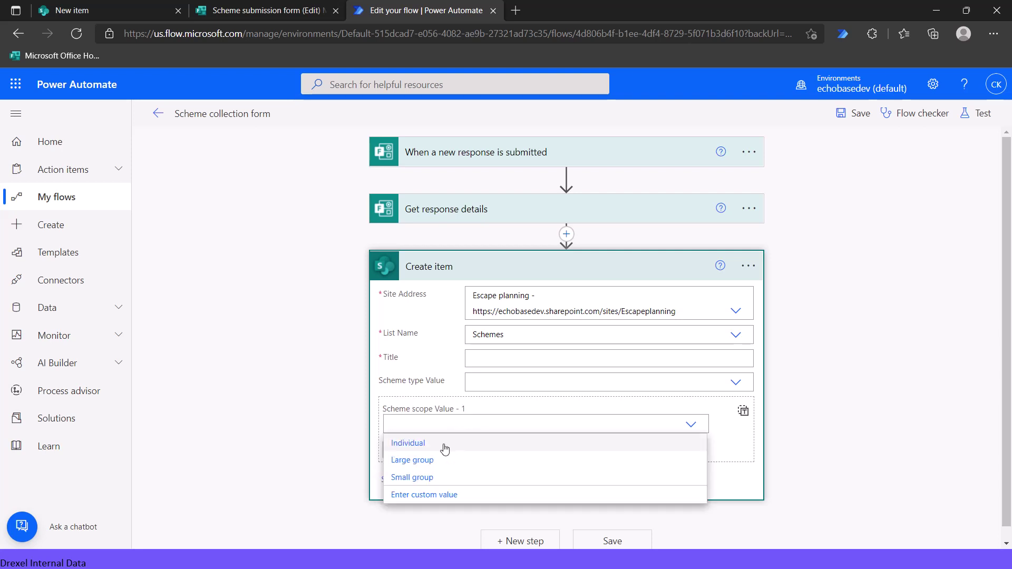
pyautogui.click(441, 447)
pyautogui.click(441, 449)
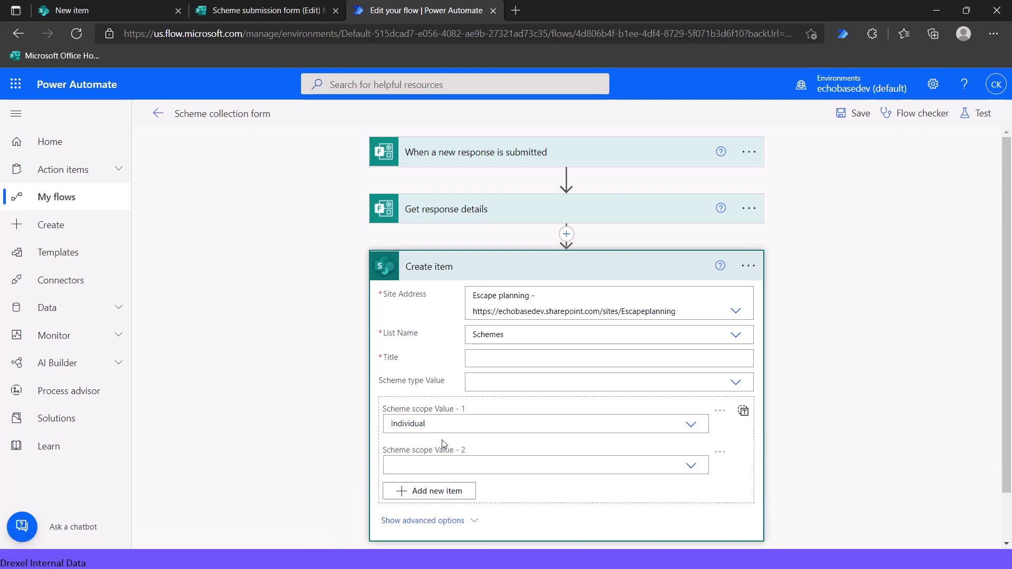
pyautogui.click(446, 463)
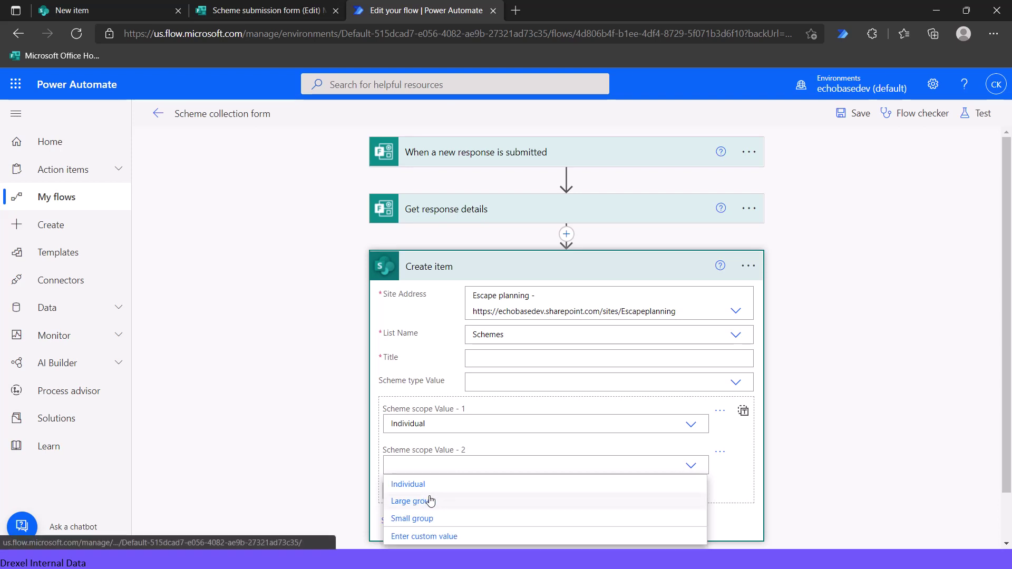
pyautogui.click(402, 501)
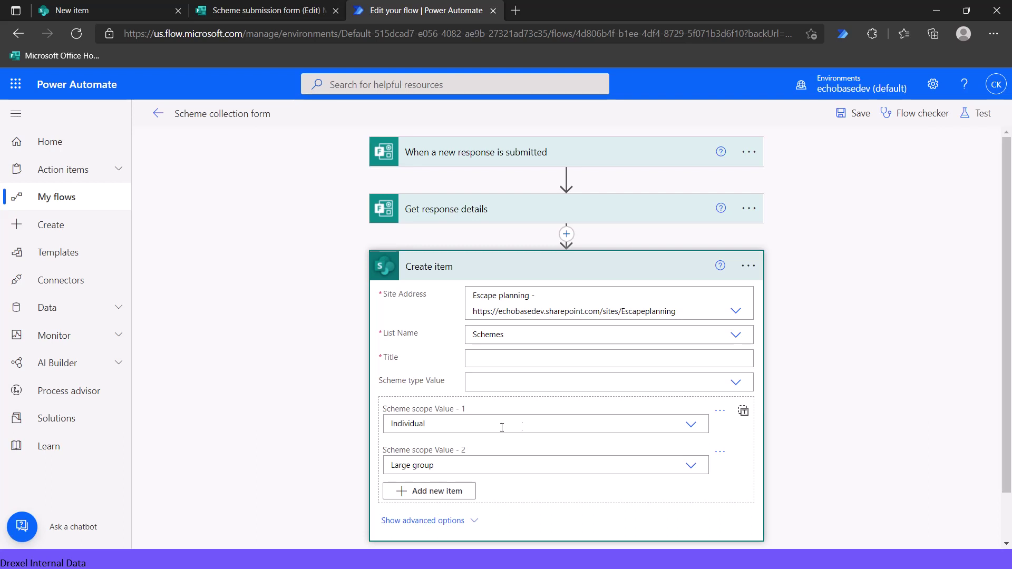
# Delete the second Scheme scope entry, leaving only Individual.
pyautogui.click(720, 451)
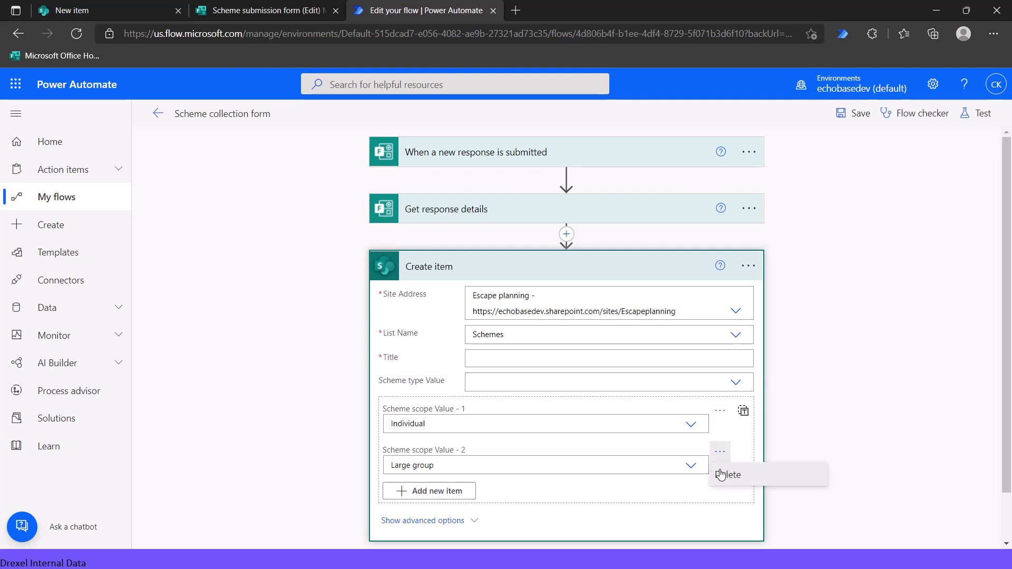
pyautogui.click(721, 474)
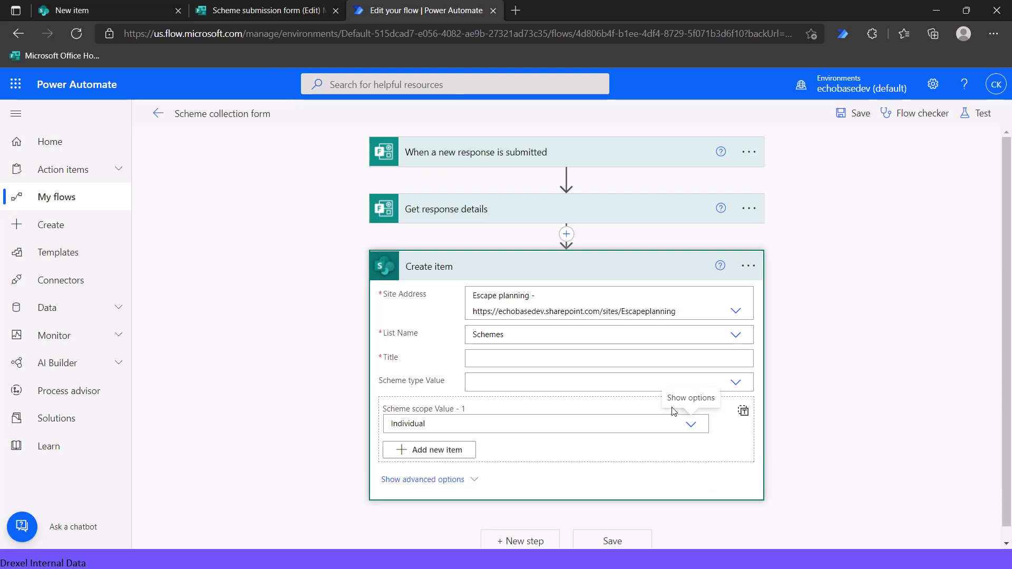
pyautogui.click(515, 357)
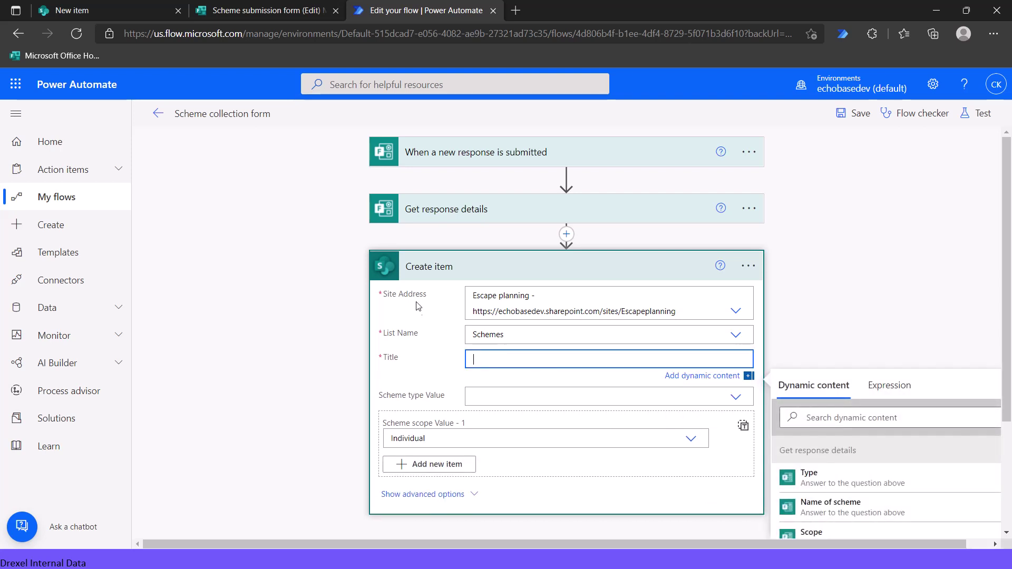
# Map Title to Name of scheme and Scheme type to the Type answer as a custom value.
pyautogui.click(785, 505)
pyautogui.click(495, 397)
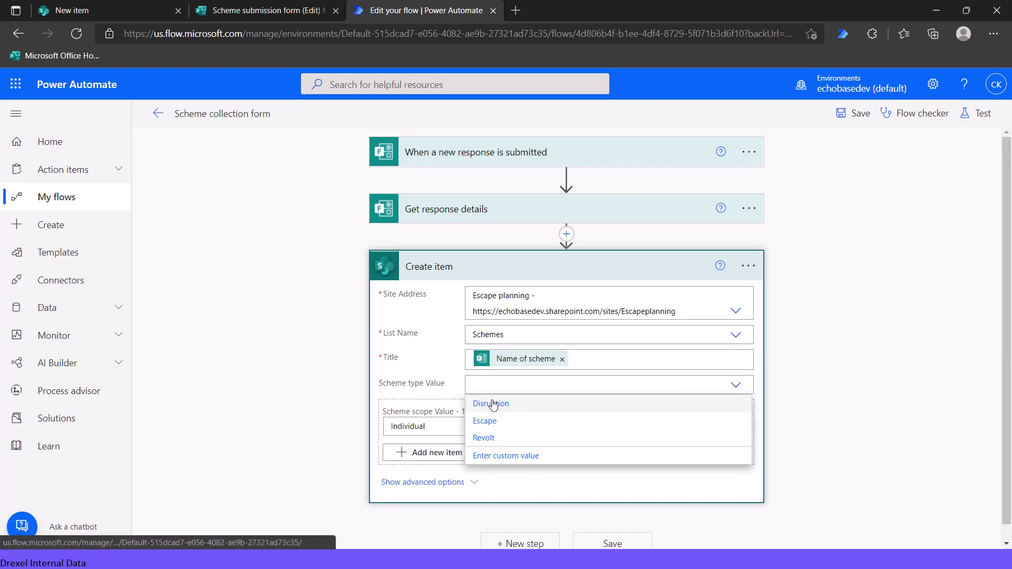
pyautogui.click(508, 456)
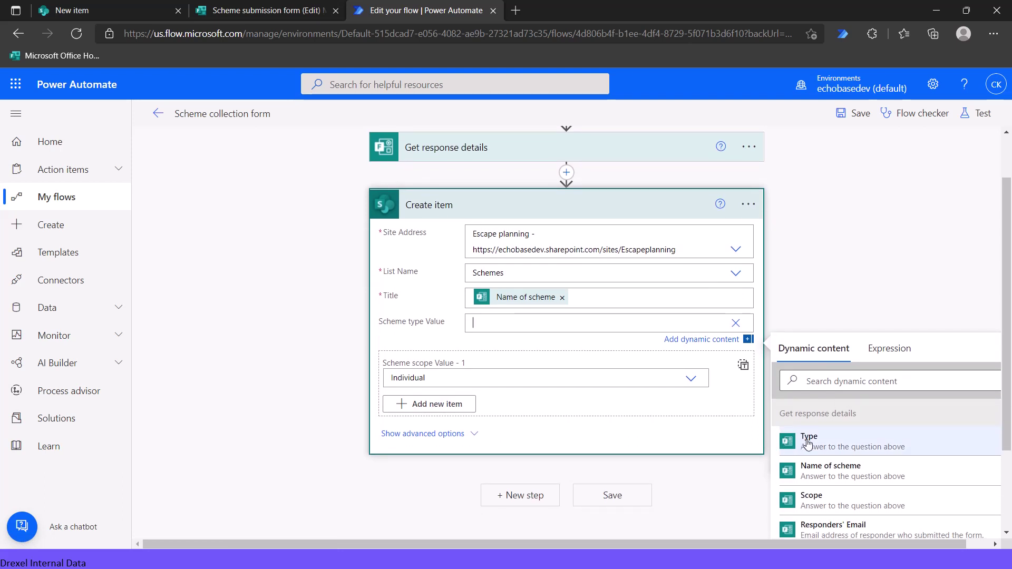
pyautogui.click(808, 443)
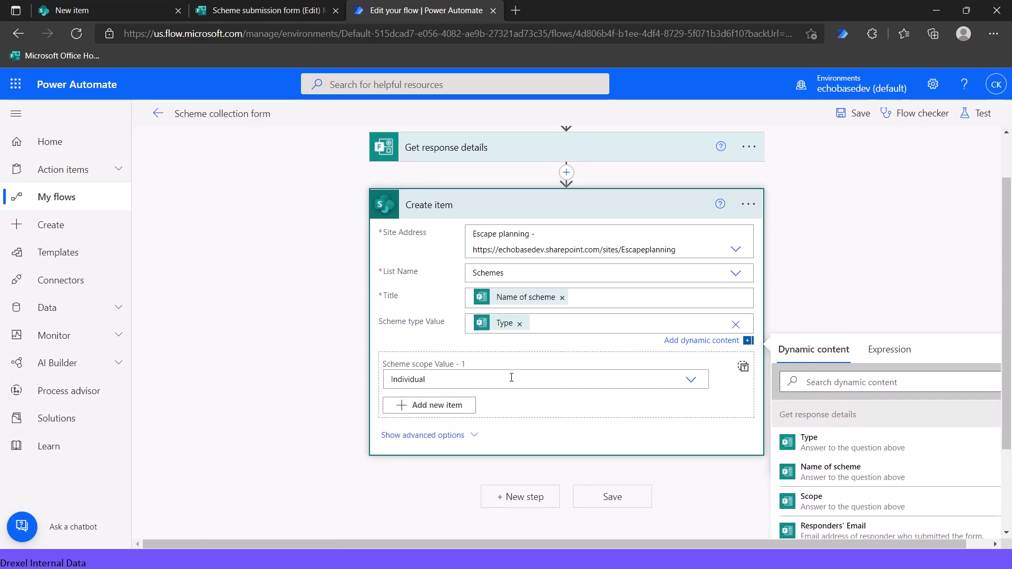
# Map Scheme scope to the Scope answer as a custom value and save the flow.
pyautogui.click(444, 377)
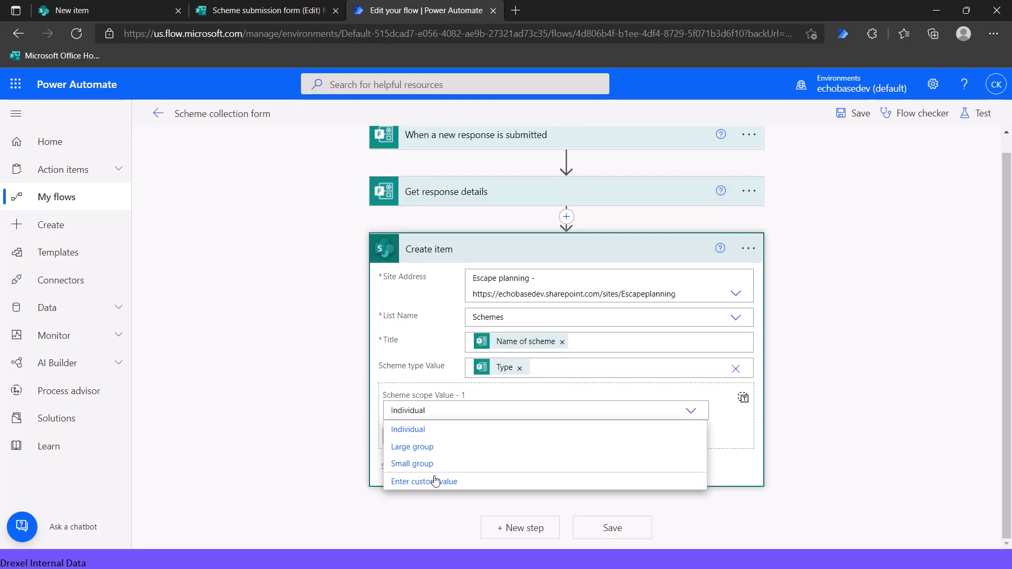
pyautogui.click(452, 481)
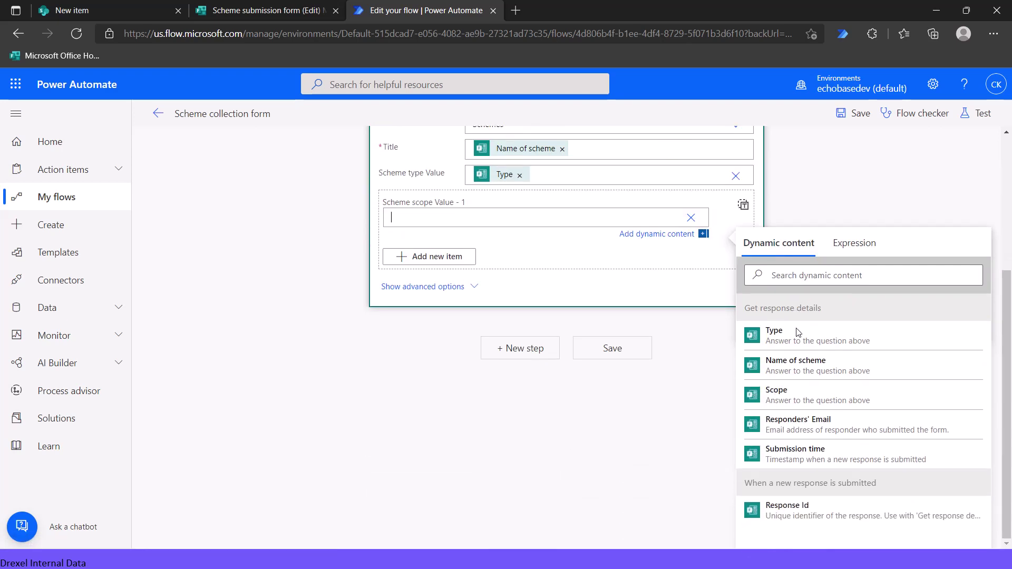
pyautogui.click(778, 394)
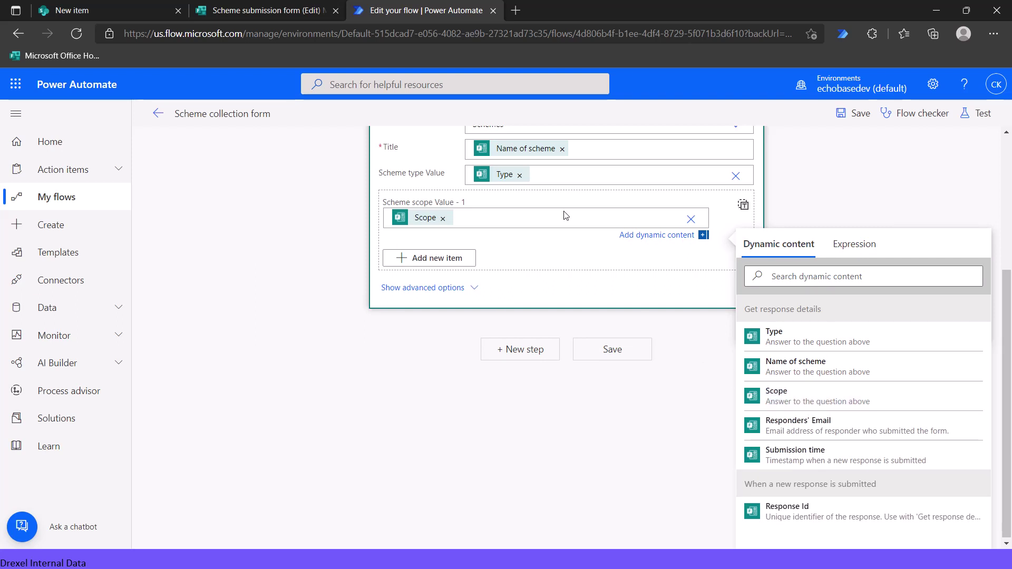
pyautogui.click(860, 113)
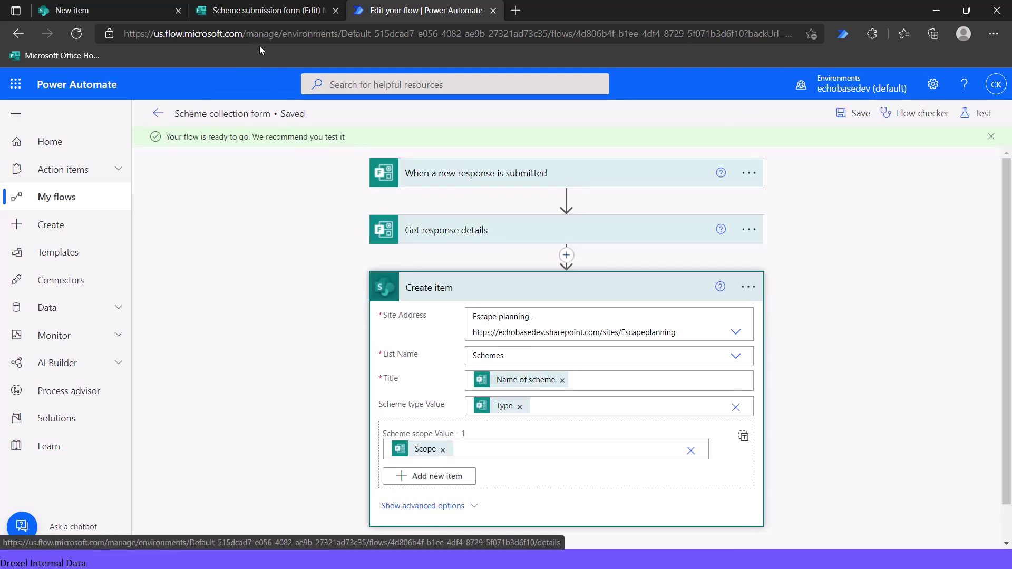
pyautogui.click(257, 13)
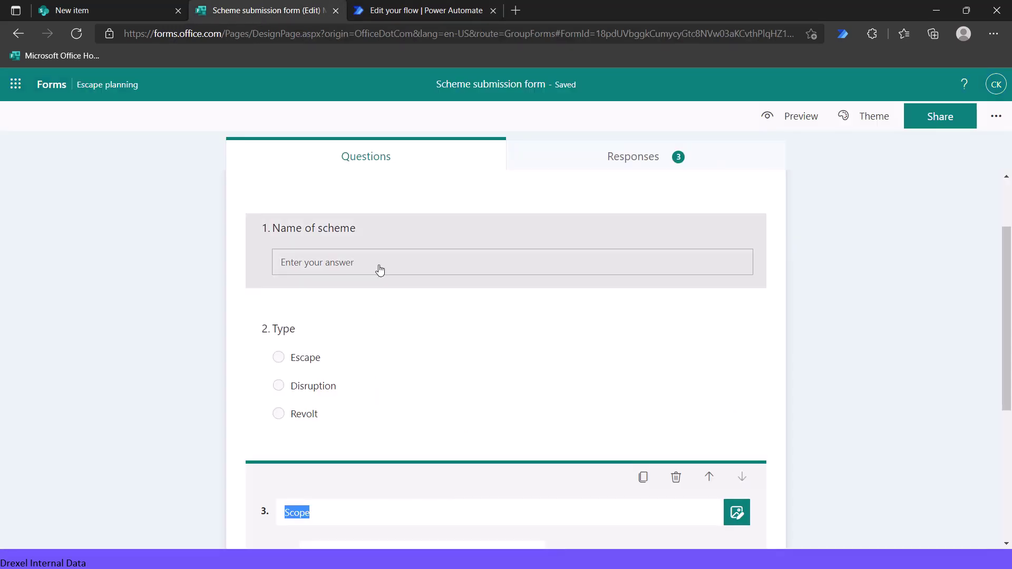
# Preview the form and enter 'peace day sit-in prote' as the Name of scheme.
pyautogui.click(795, 115)
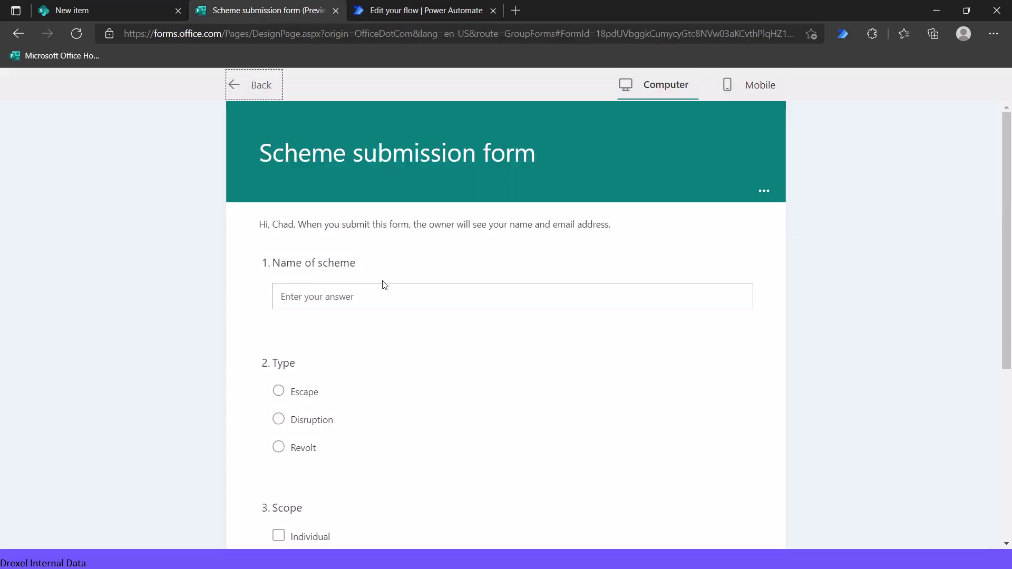
pyautogui.click(369, 295)
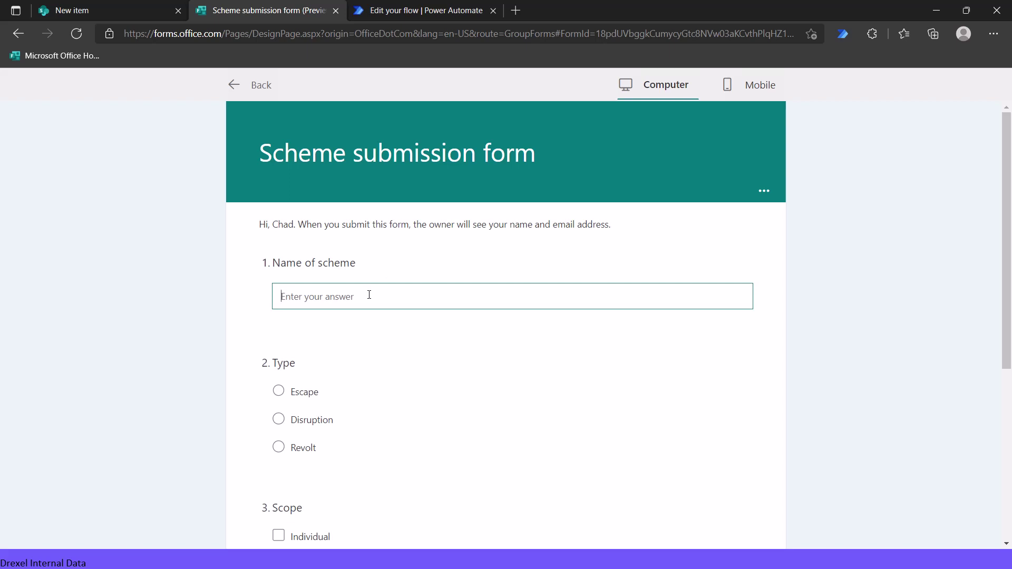
pyautogui.write('p')
pyautogui.write('eace day sit-in protest')
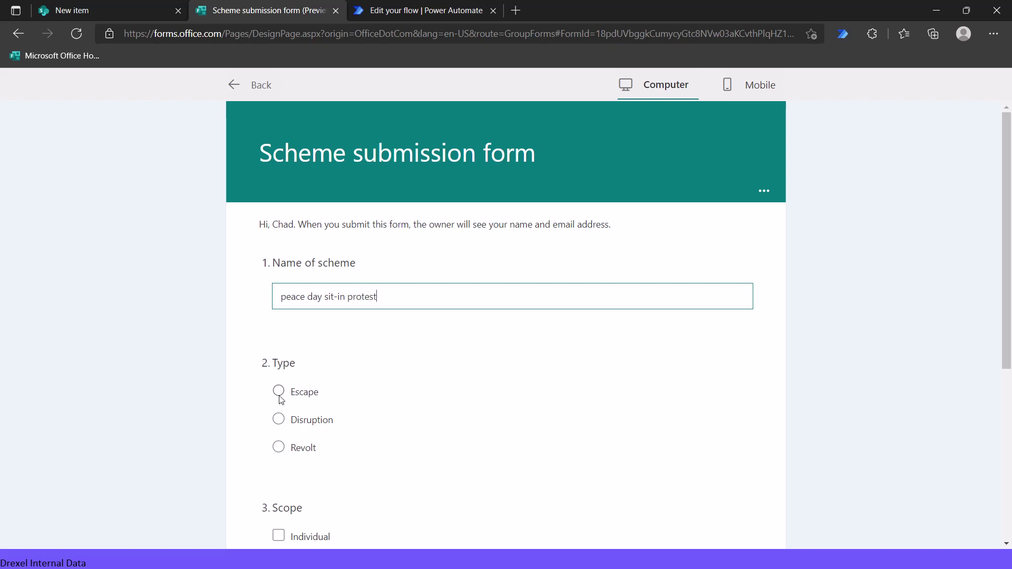
# Choose Disruption, tick Individual and Small group for Scope, and submit the response.
pyautogui.click(278, 419)
pyautogui.scroll(-3, 422, 398)
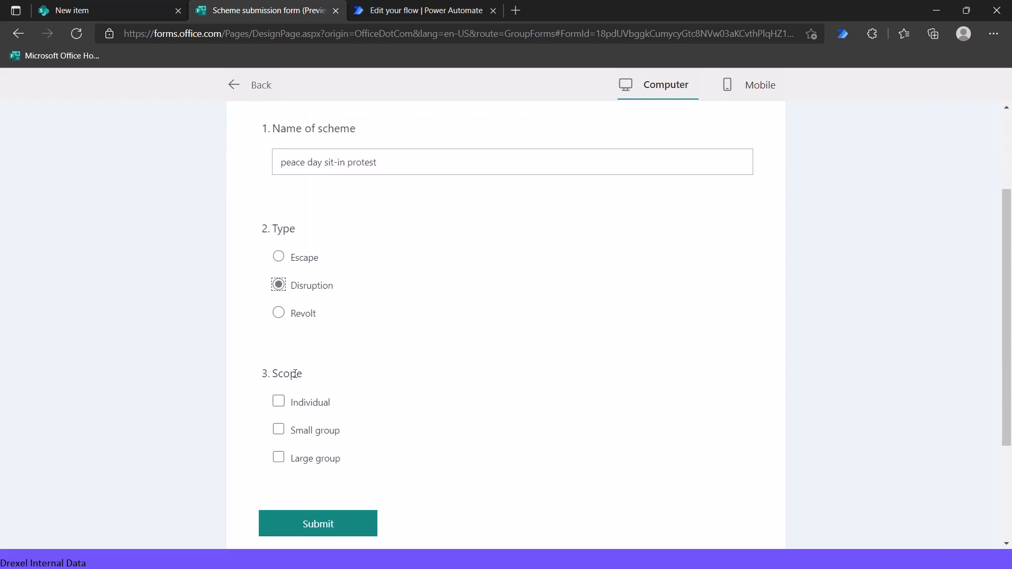
pyautogui.click(279, 405)
pyautogui.click(279, 430)
pyautogui.click(316, 523)
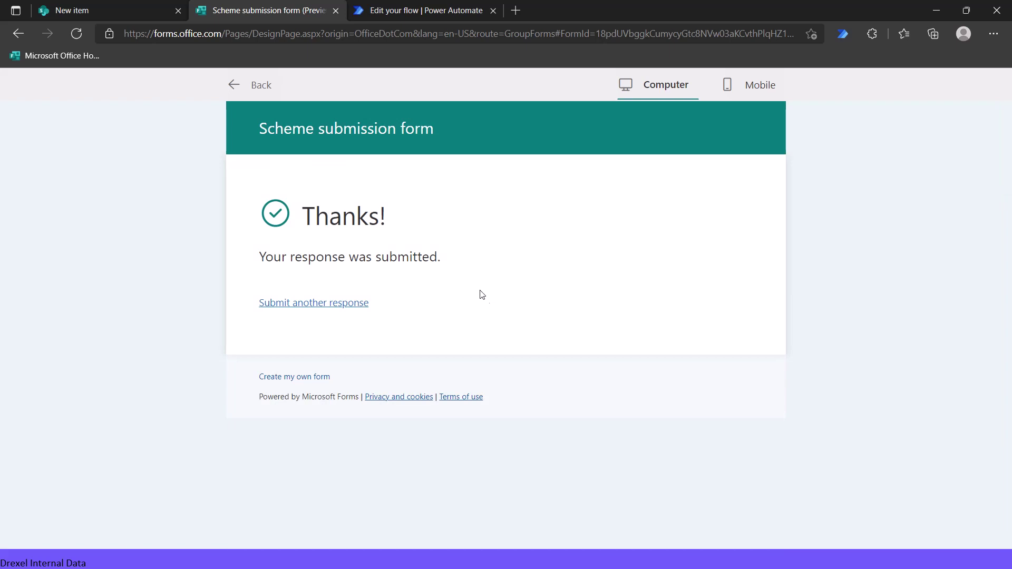
# Refresh the Schemes list to see the flow's item, then start a new item titled 'test'.
pyautogui.click(123, 10)
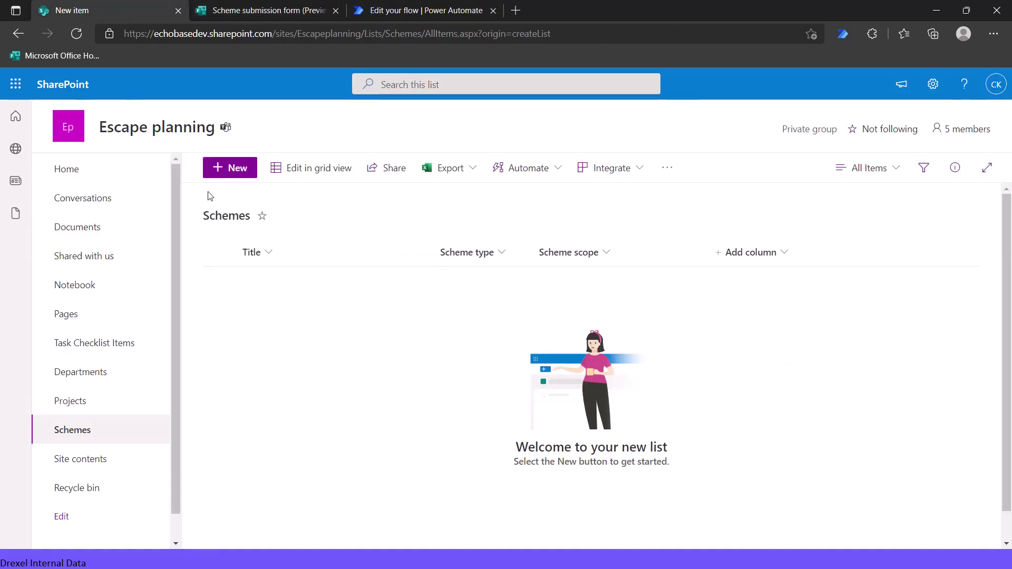
pyautogui.click(77, 33)
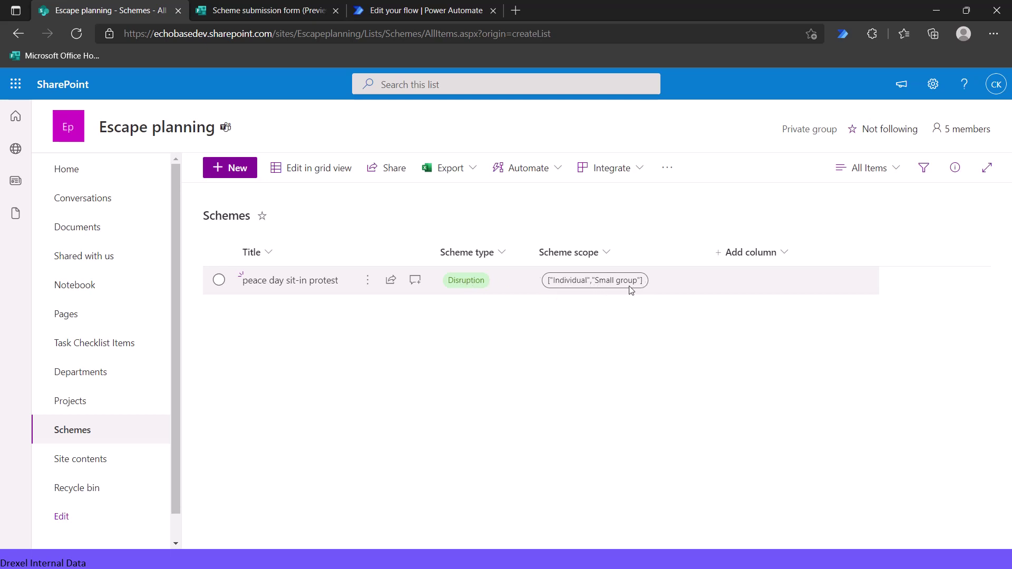
pyautogui.click(230, 167)
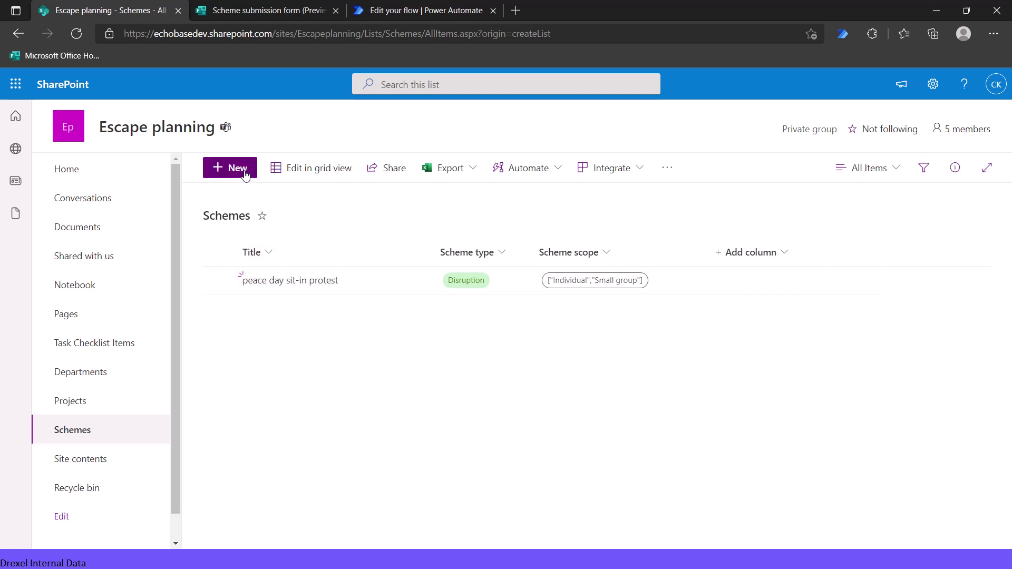
pyautogui.write('test')
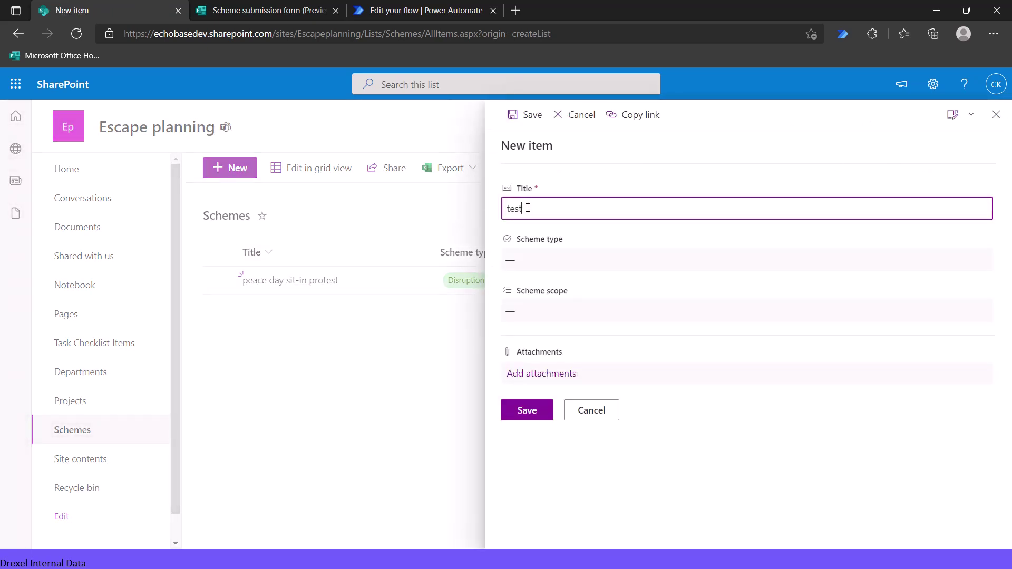
# Give the test item type Disruption and scope Individual and Small group, and save it.
pyautogui.click(518, 259)
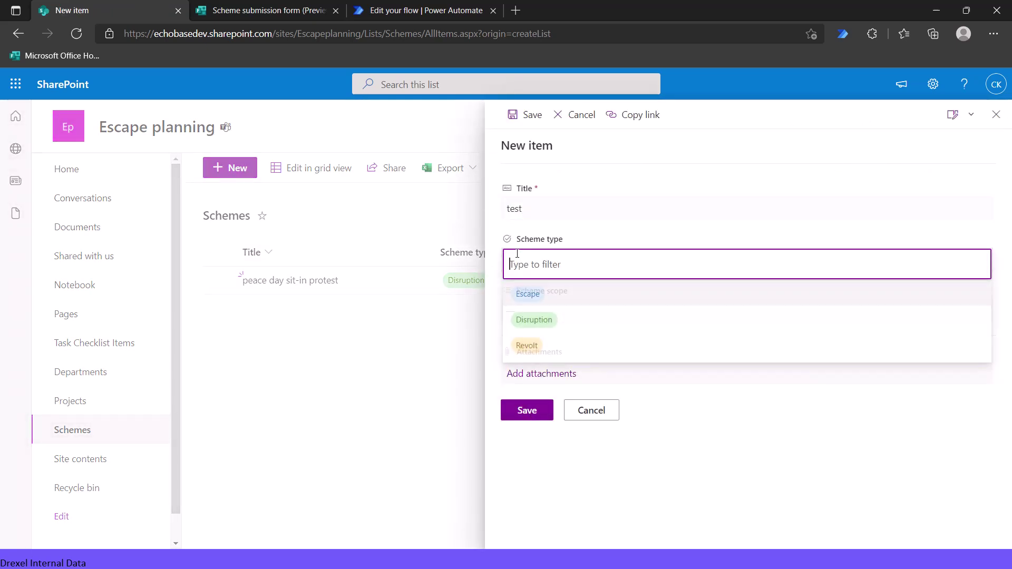
pyautogui.click(531, 320)
pyautogui.click(527, 316)
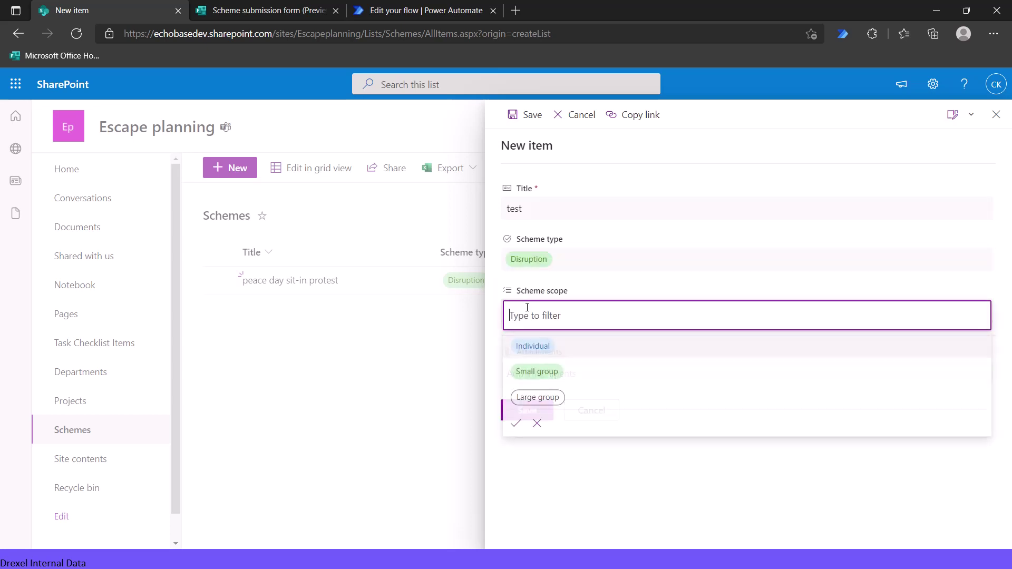
pyautogui.click(528, 345)
pyautogui.click(535, 372)
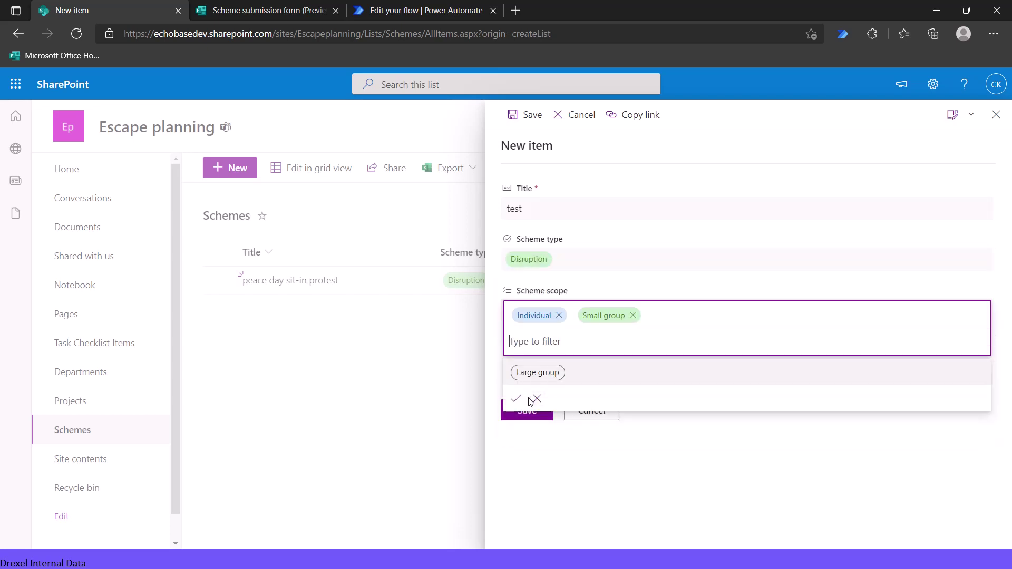
pyautogui.click(524, 399)
pyautogui.click(518, 409)
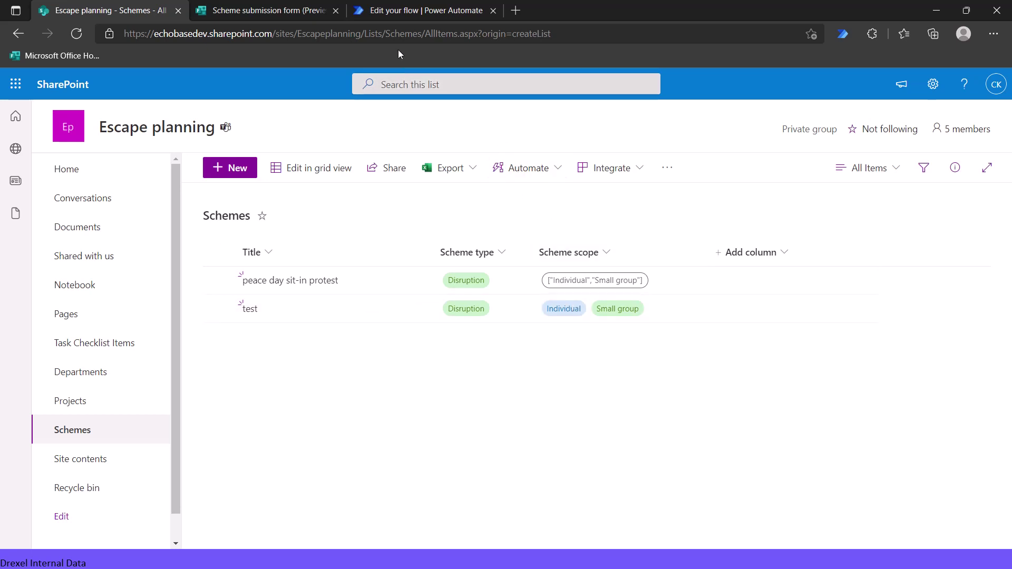
# Open the flow's latest run and expand the Get response details results.
pyautogui.click(399, 11)
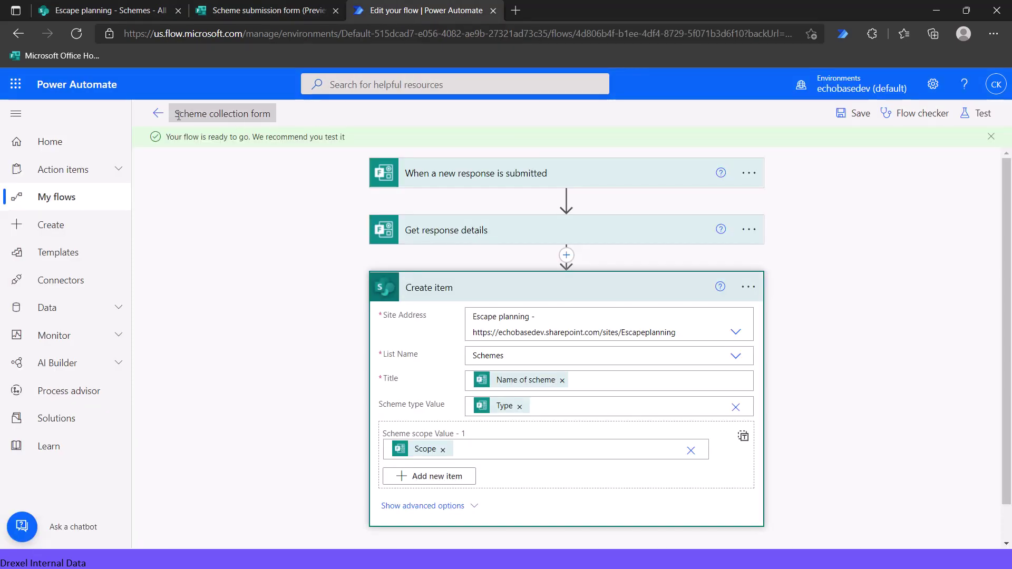
pyautogui.click(158, 116)
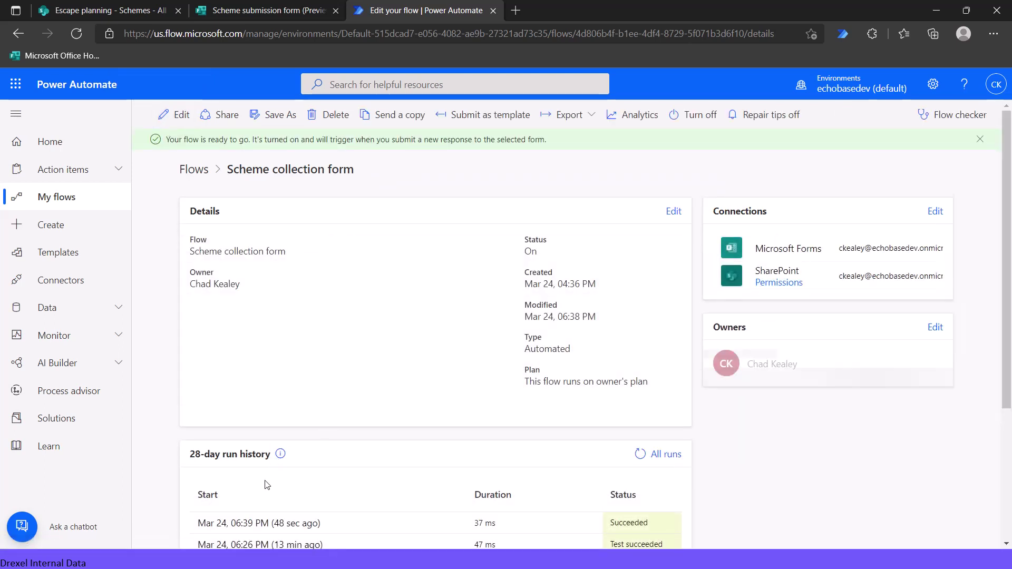
pyautogui.click(264, 523)
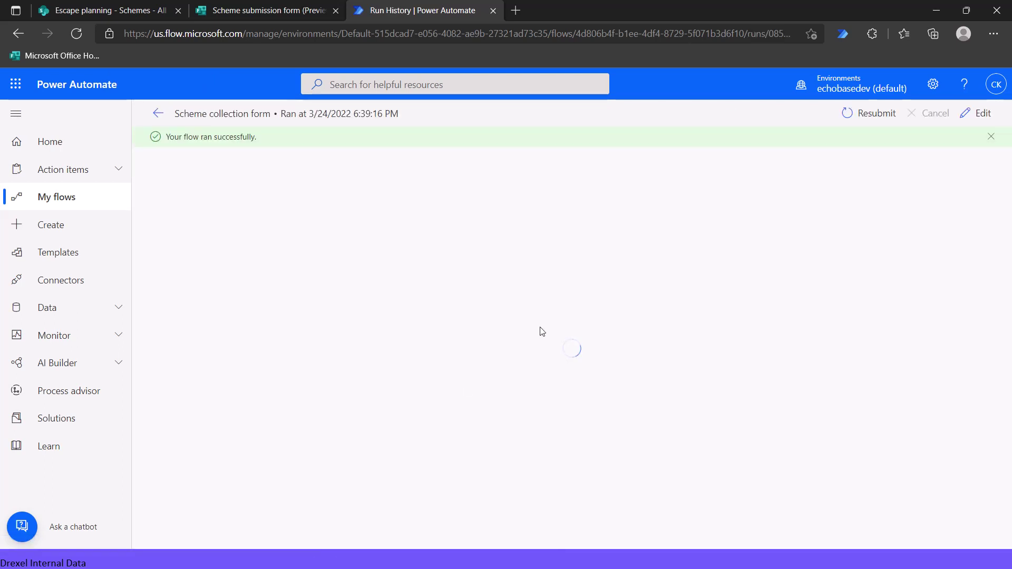
pyautogui.click(541, 232)
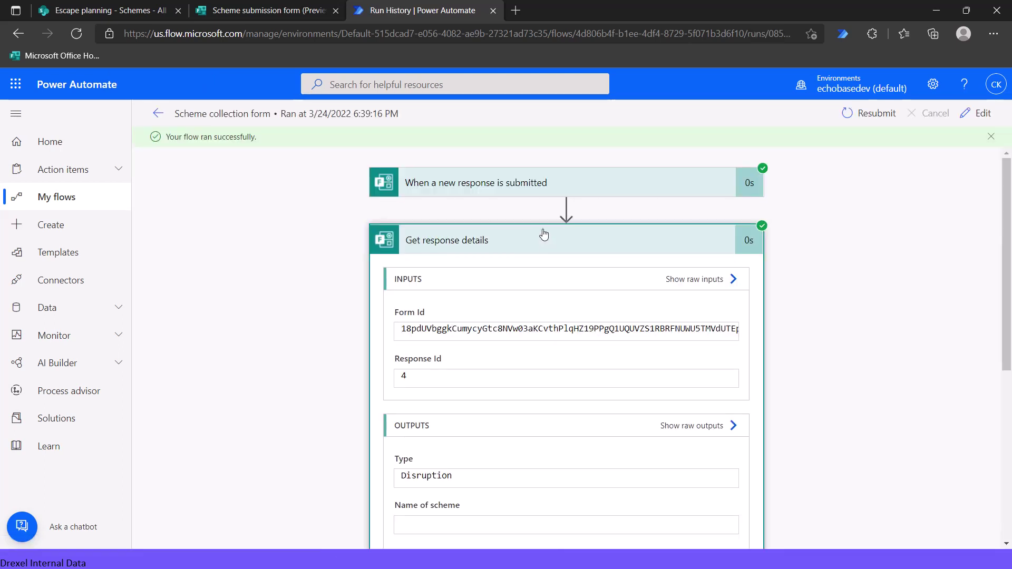
pyautogui.scroll(-3, 519, 233)
pyautogui.scroll(-1, 517, 234)
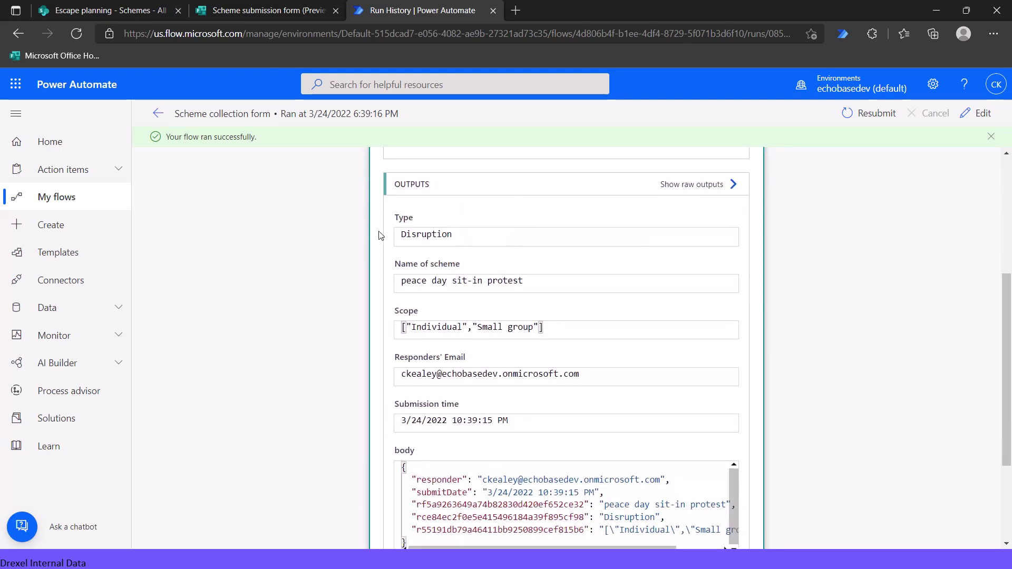
# Confirm Type is Disruption and Scope arrives as text ["Individual","Small group"], then edit the flow.
pyautogui.moveTo(453, 236); pyautogui.dragTo(402, 235)
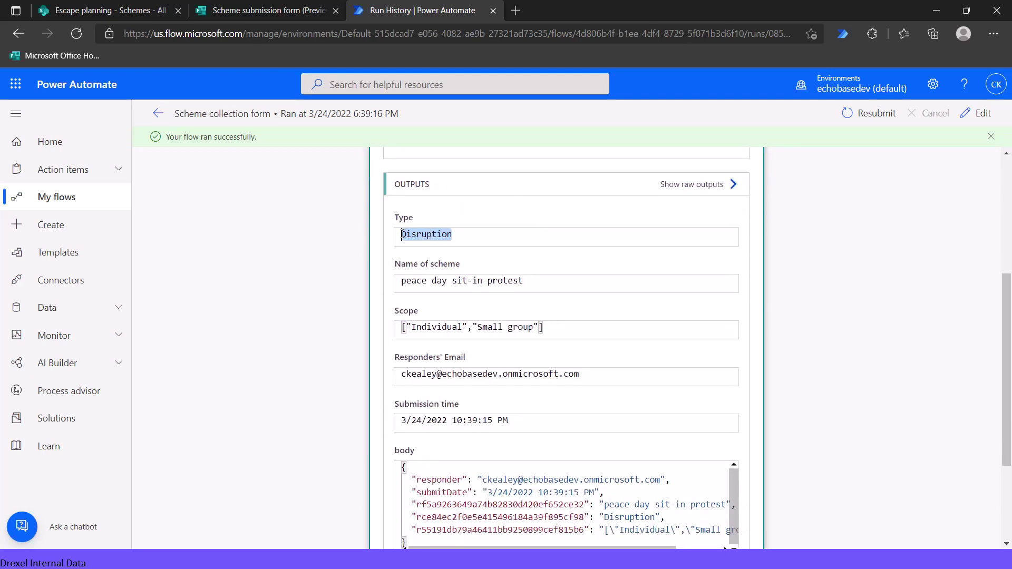
pyautogui.moveTo(546, 327); pyautogui.dragTo(399, 333)
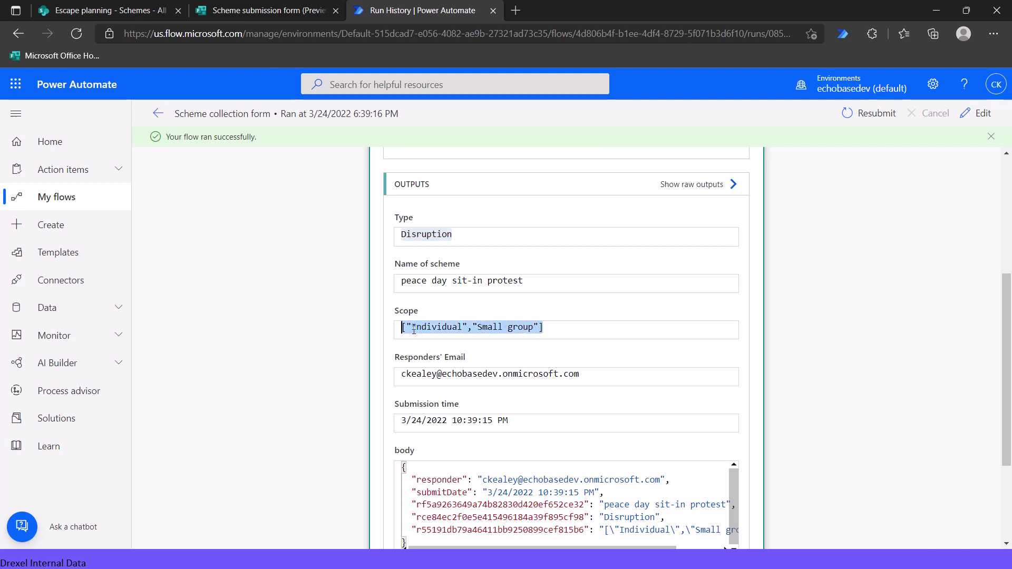
pyautogui.scroll(-1, 460, 357)
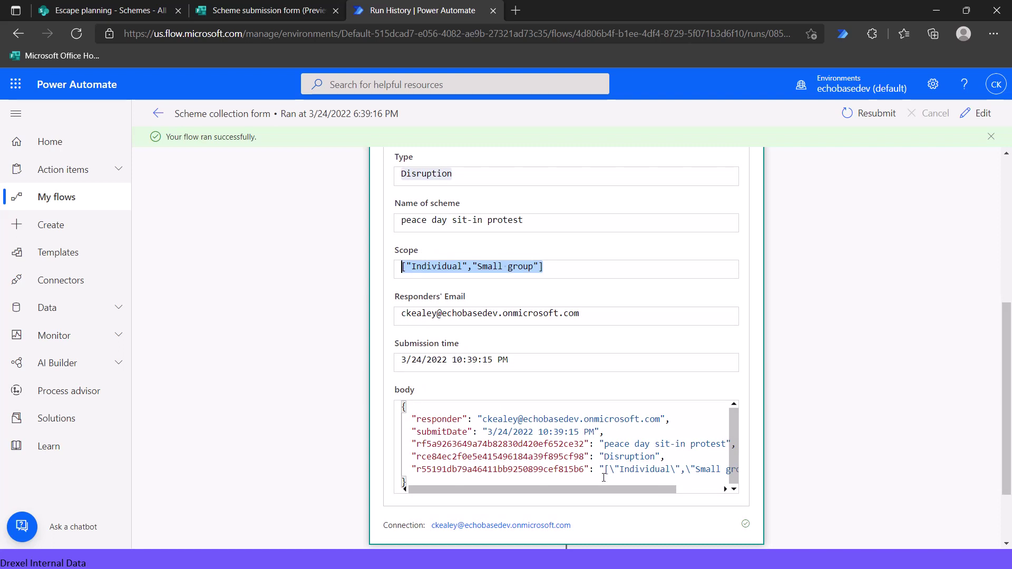
pyautogui.moveTo(601, 471); pyautogui.dragTo(740, 480)
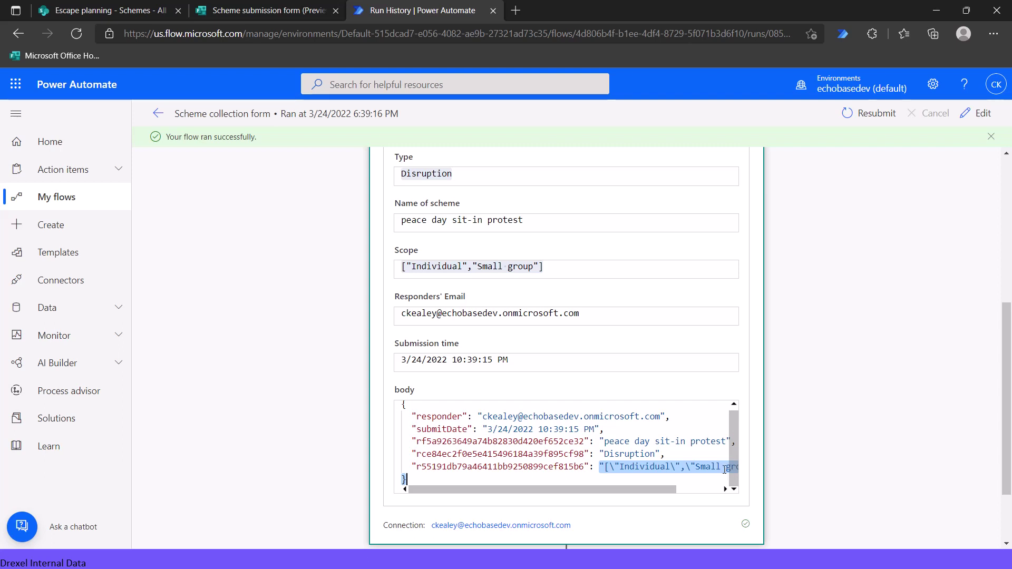
pyautogui.moveTo(659, 498); pyautogui.dragTo(706, 497)
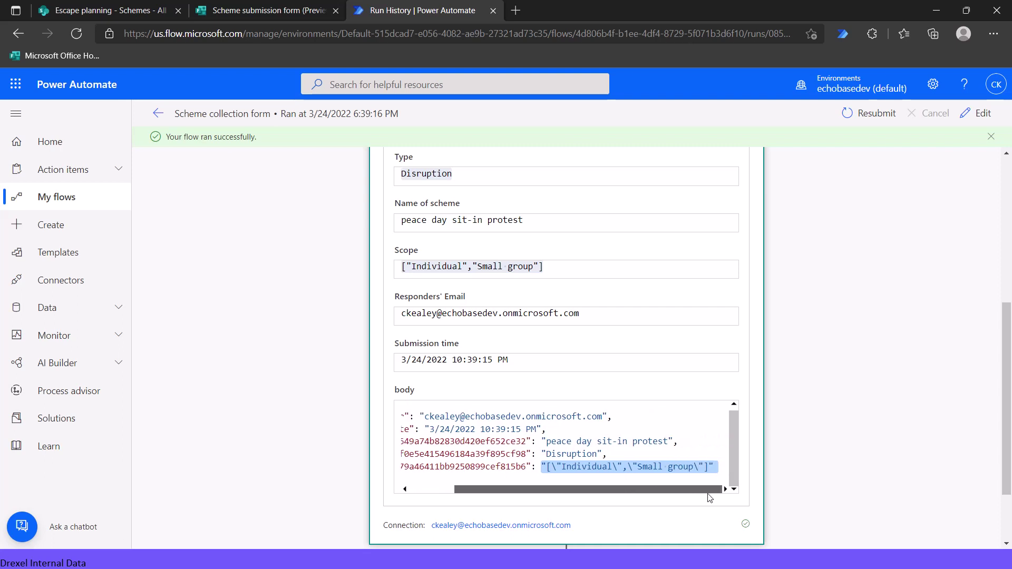
pyautogui.moveTo(710, 498); pyautogui.dragTo(580, 503)
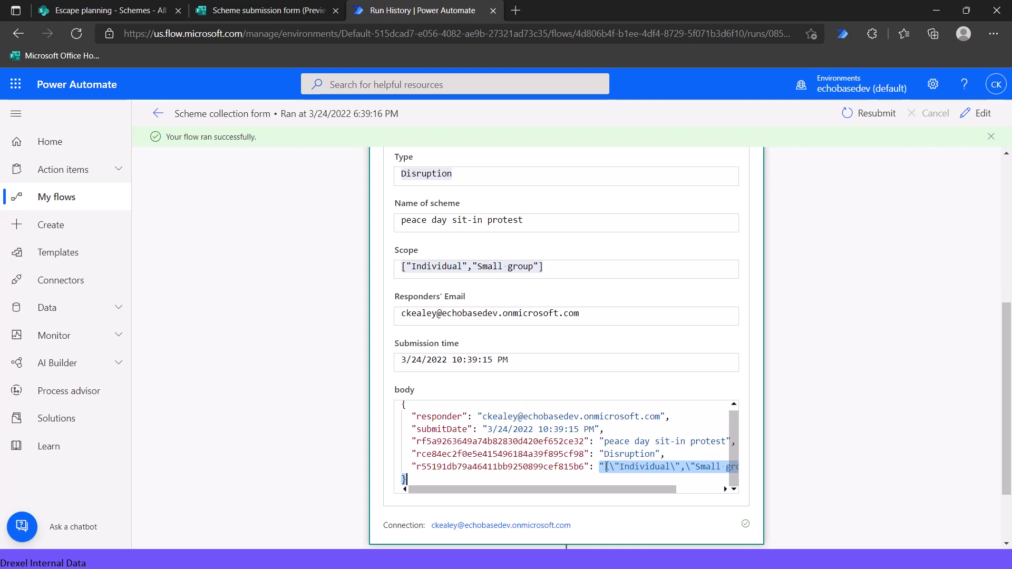
pyautogui.moveTo(606, 467); pyautogui.dragTo(743, 474)
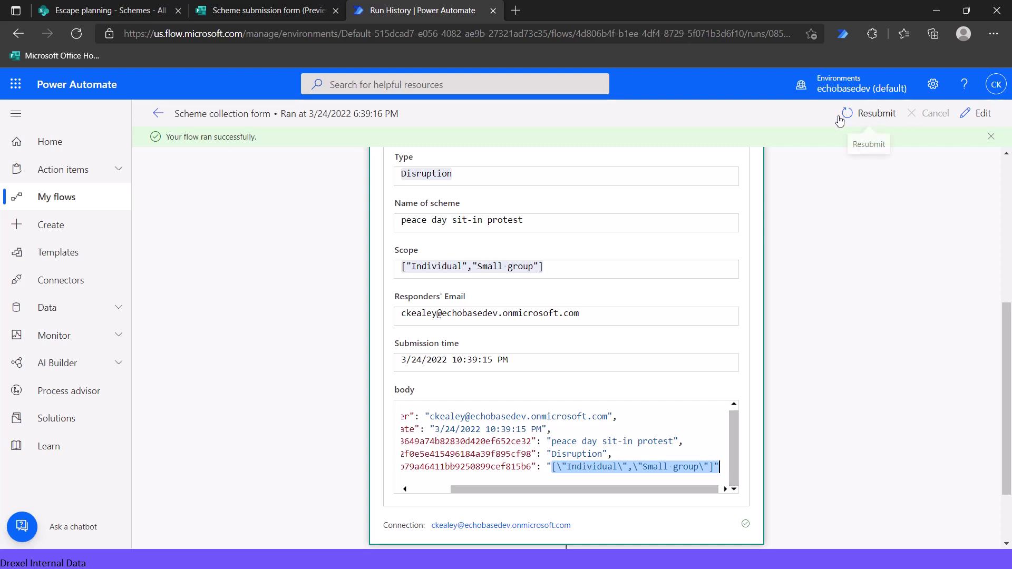
pyautogui.click(977, 113)
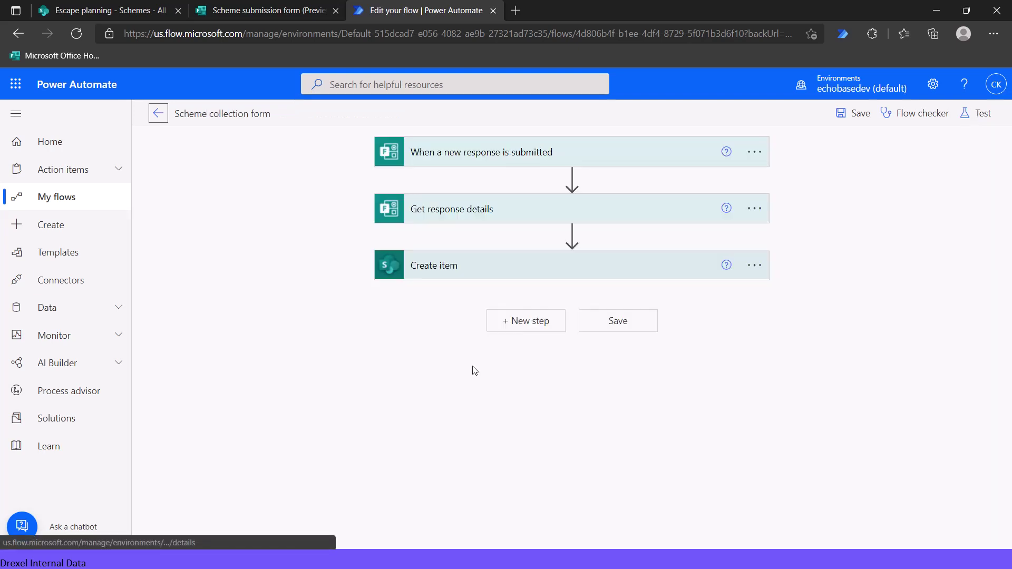
# In Create item, replace the Scope answer in Scheme scope with the Individual choice.
pyautogui.click(497, 264)
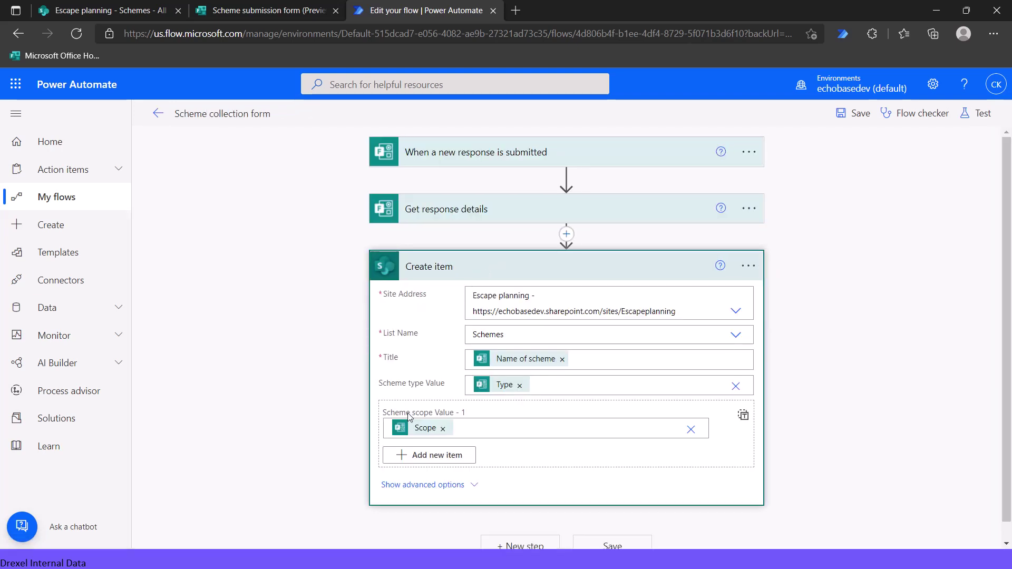
pyautogui.click(442, 430)
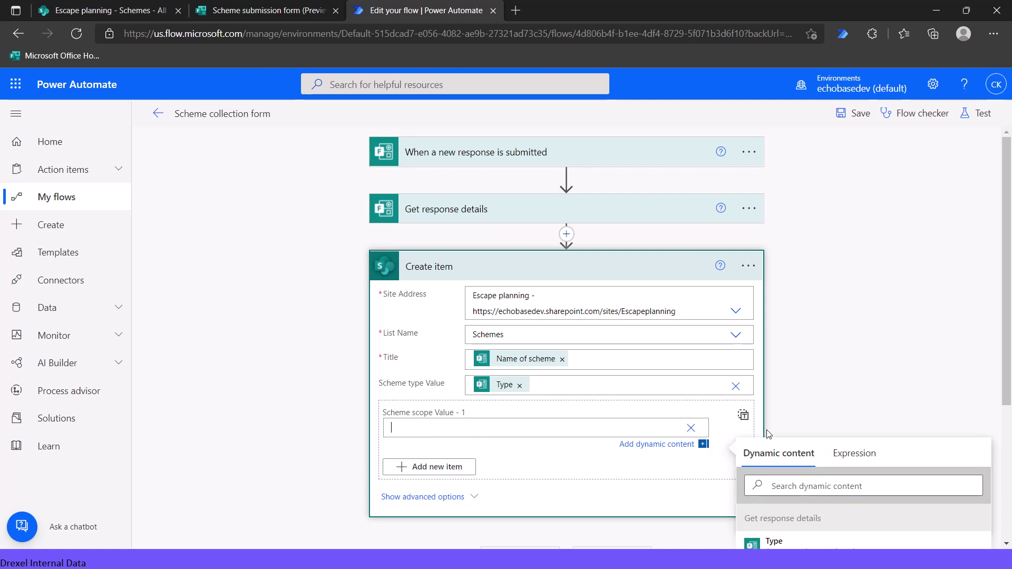
pyautogui.click(690, 427)
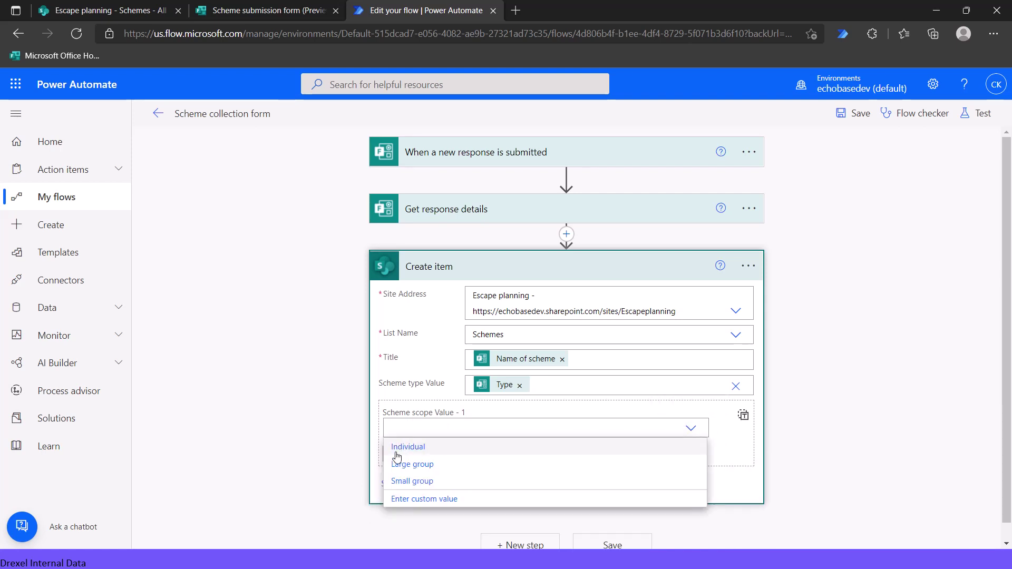
pyautogui.click(397, 451)
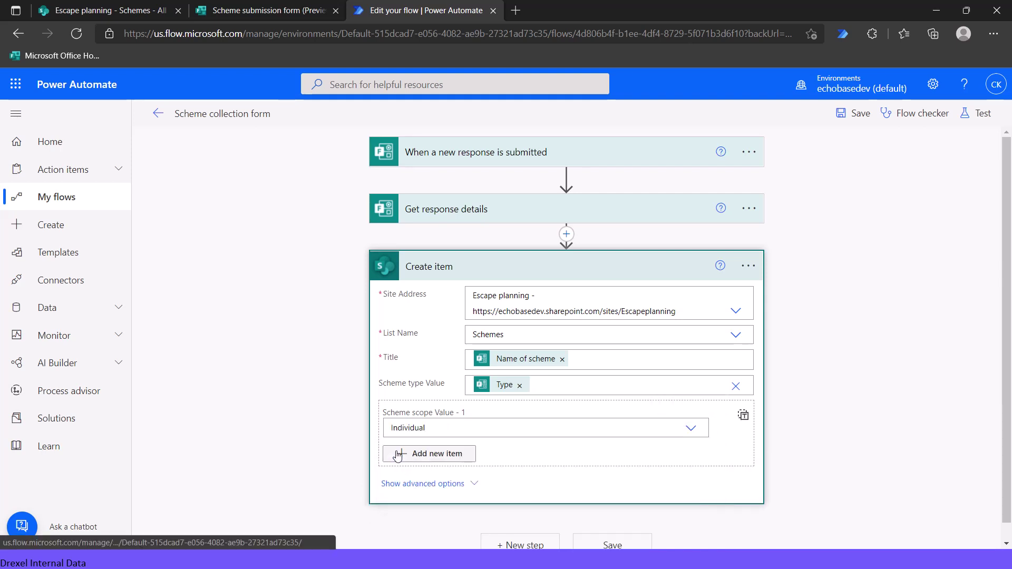
# Switch Scheme scope to whole-array input and examine the JSON [{"Value": "Individual"}].
pyautogui.click(744, 416)
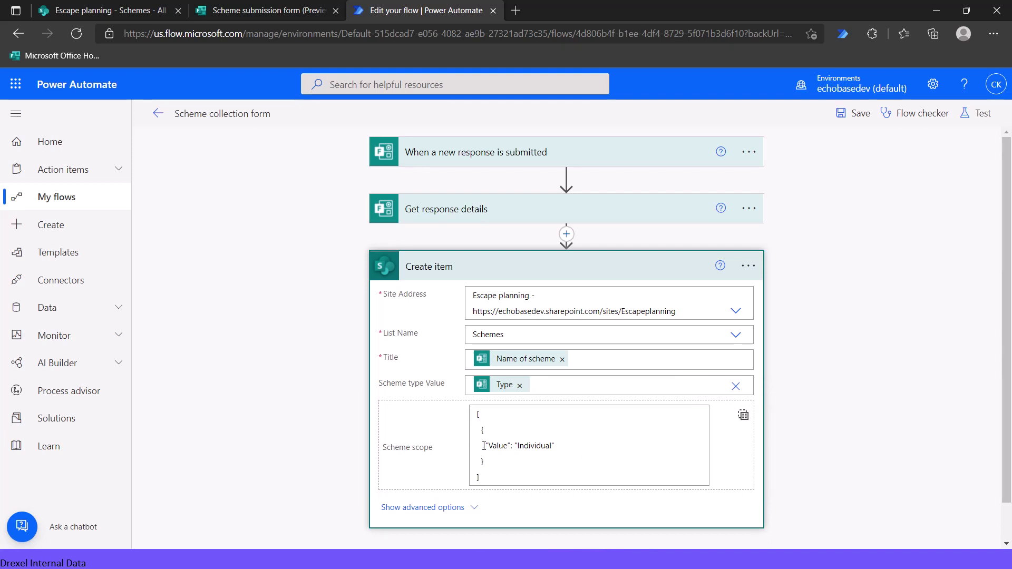
pyautogui.moveTo(484, 446); pyautogui.dragTo(511, 447)
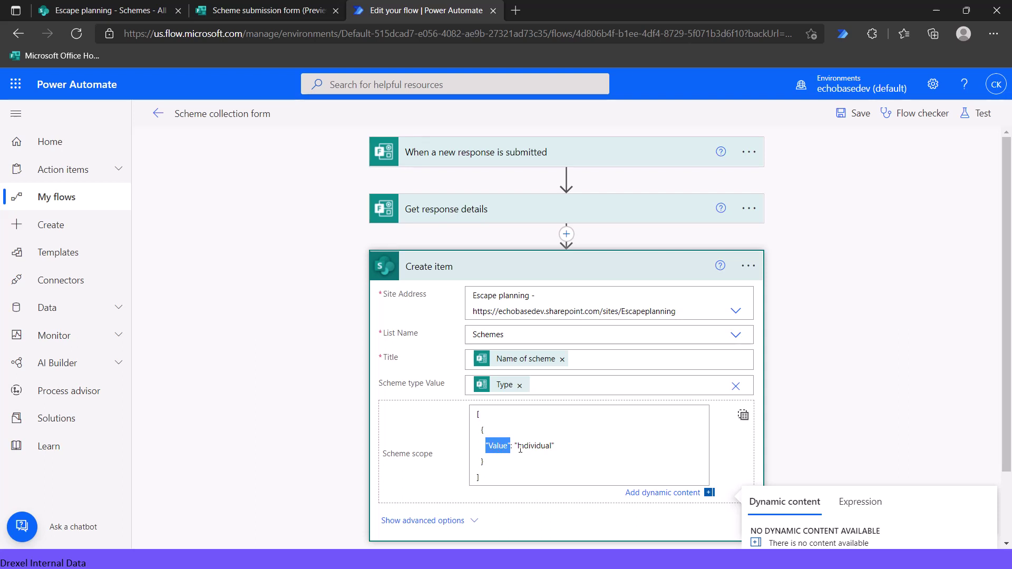
pyautogui.moveTo(518, 445); pyautogui.dragTo(560, 445)
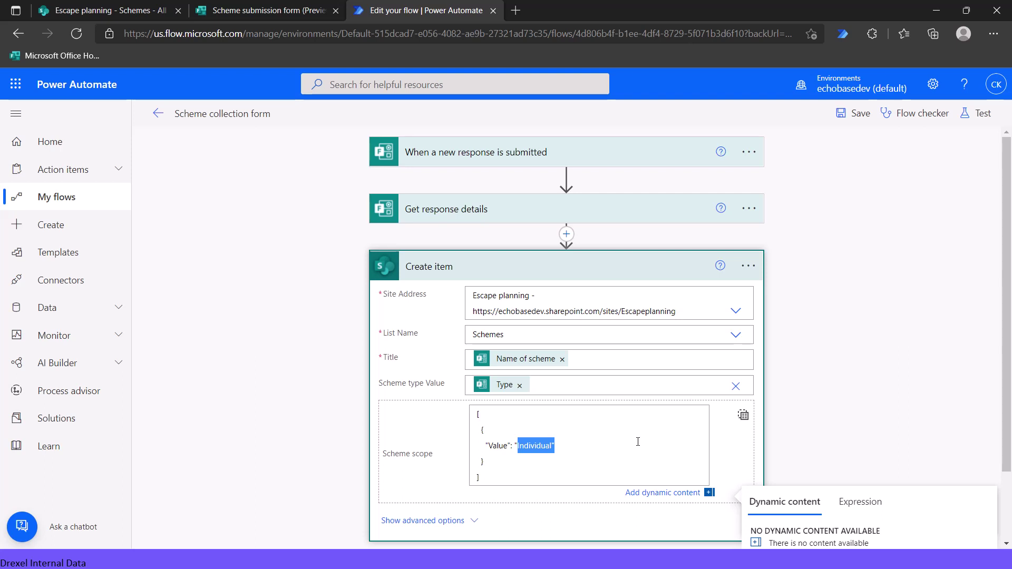
pyautogui.click(565, 234)
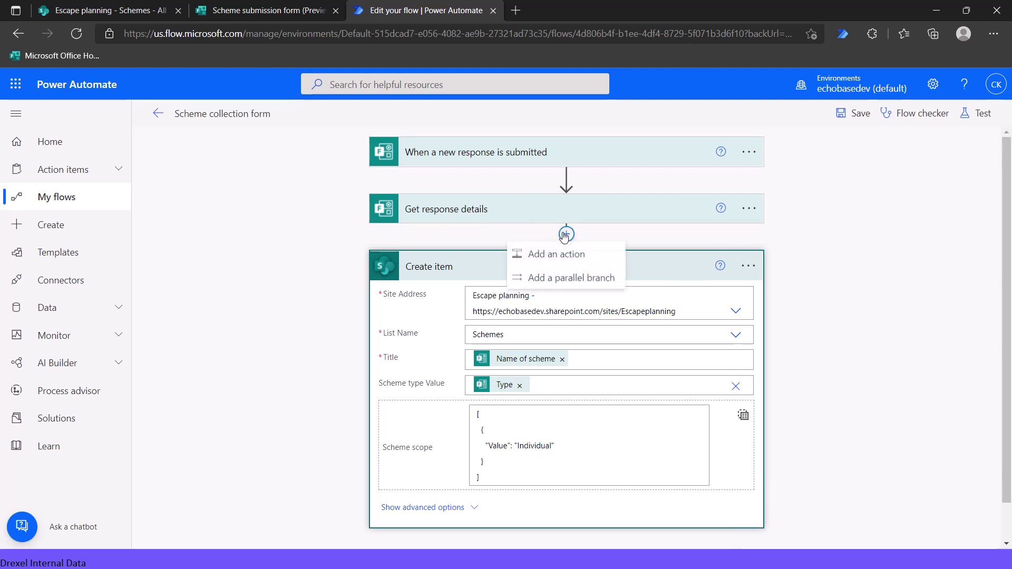
# Insert a Select (Data Operation) action between Get response details and Create item.
pyautogui.click(558, 257)
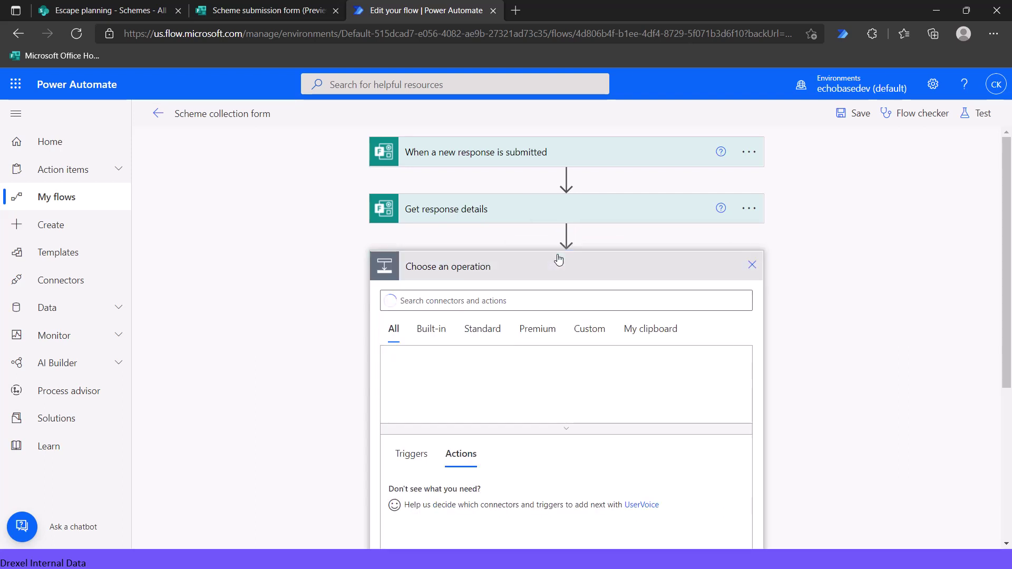
pyautogui.write('selec')
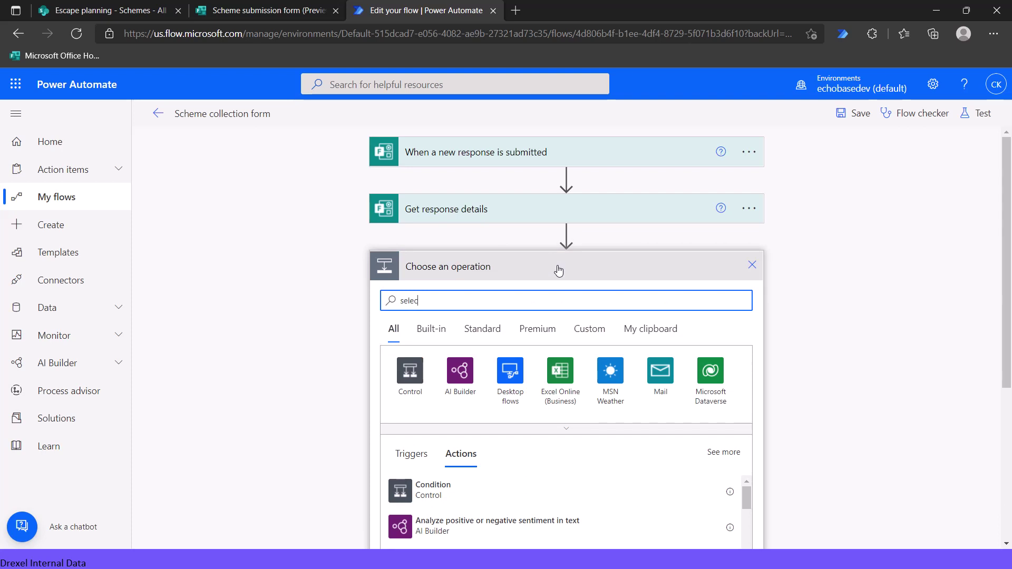
pyautogui.write('t')
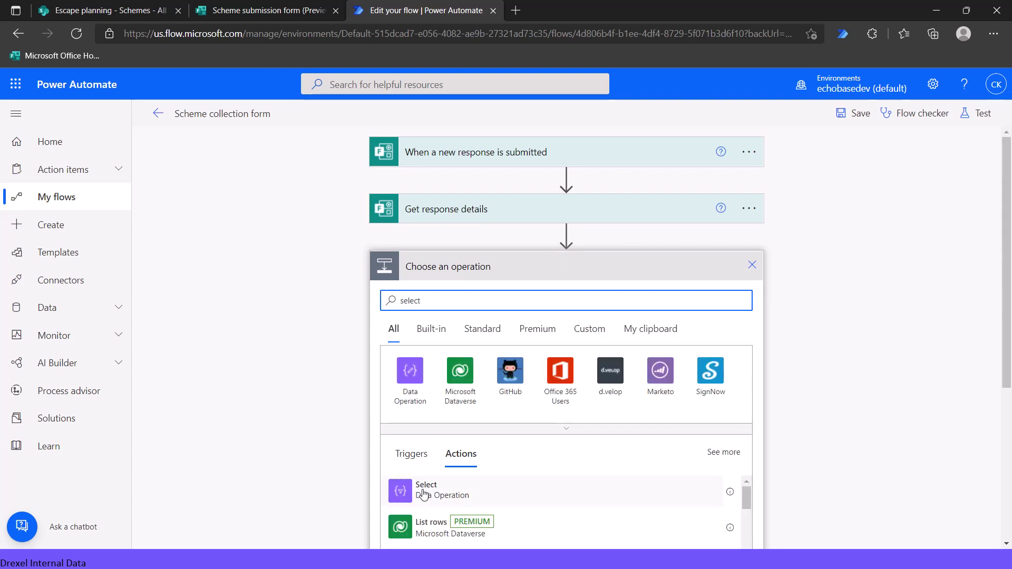
pyautogui.click(422, 493)
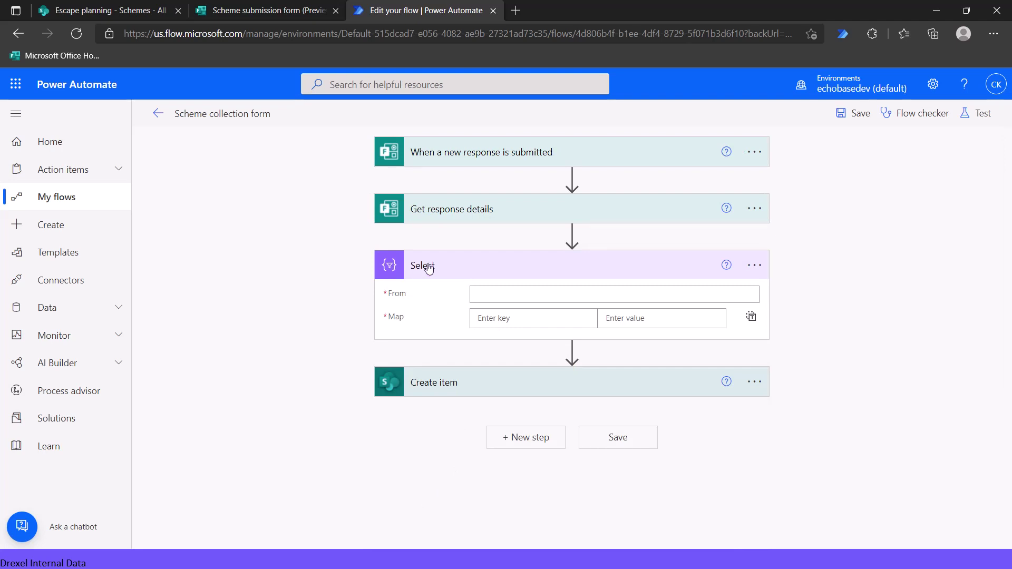
pyautogui.click(754, 265)
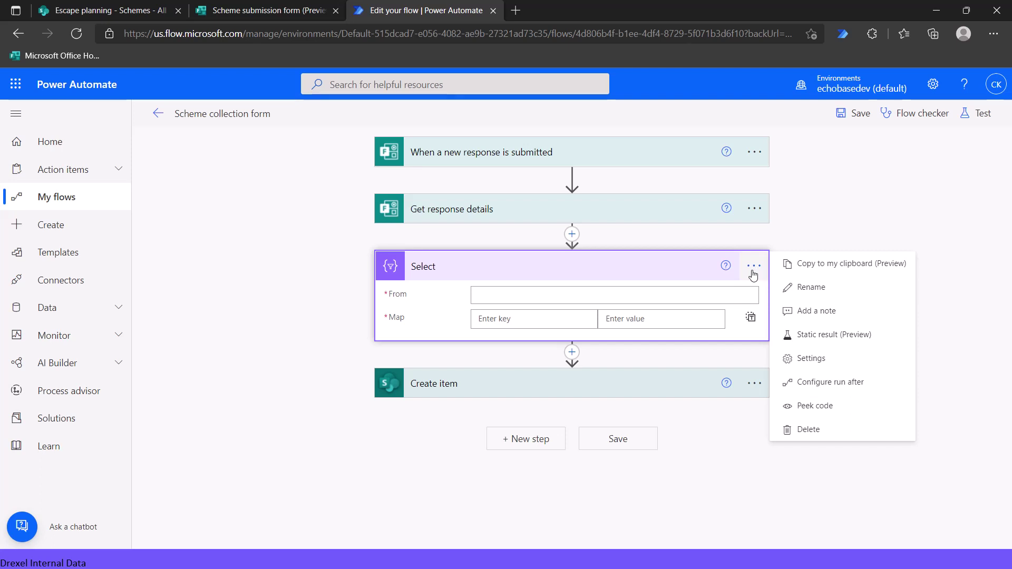
# Rename the new Select step to 'Select scopes'.
pyautogui.click(802, 295)
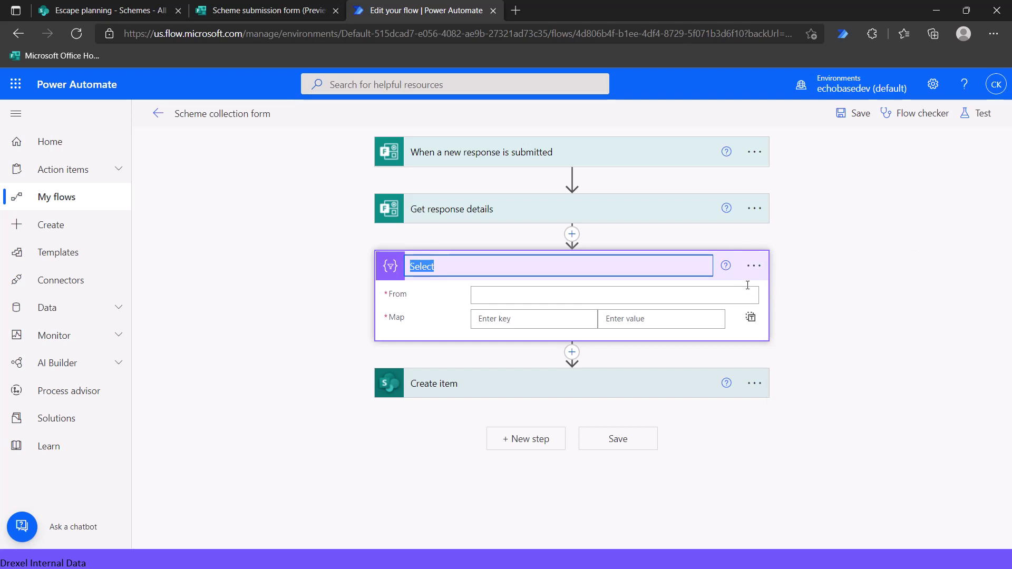
pyautogui.click(462, 266)
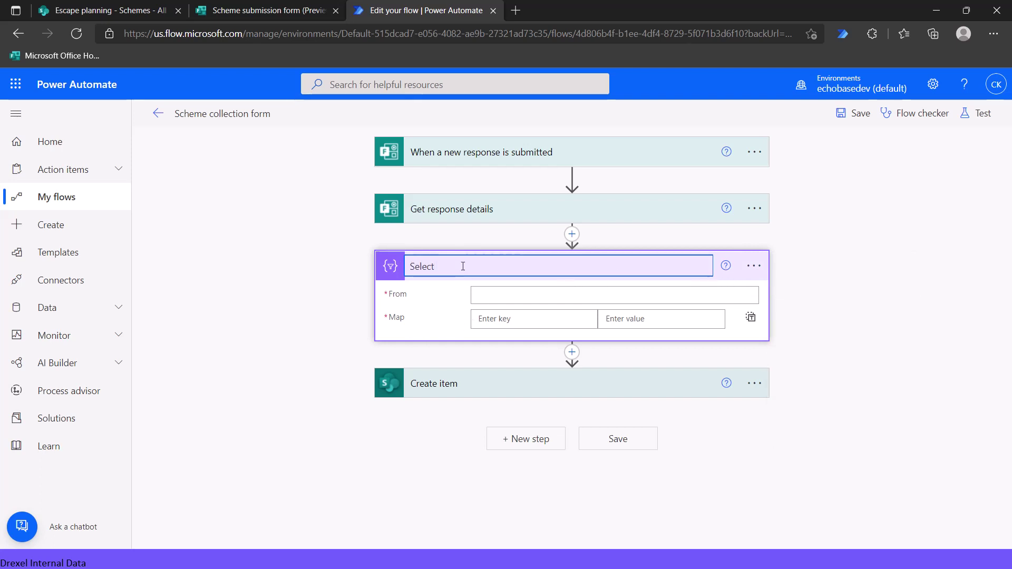
pyautogui.write('scopes')
pyautogui.click(519, 296)
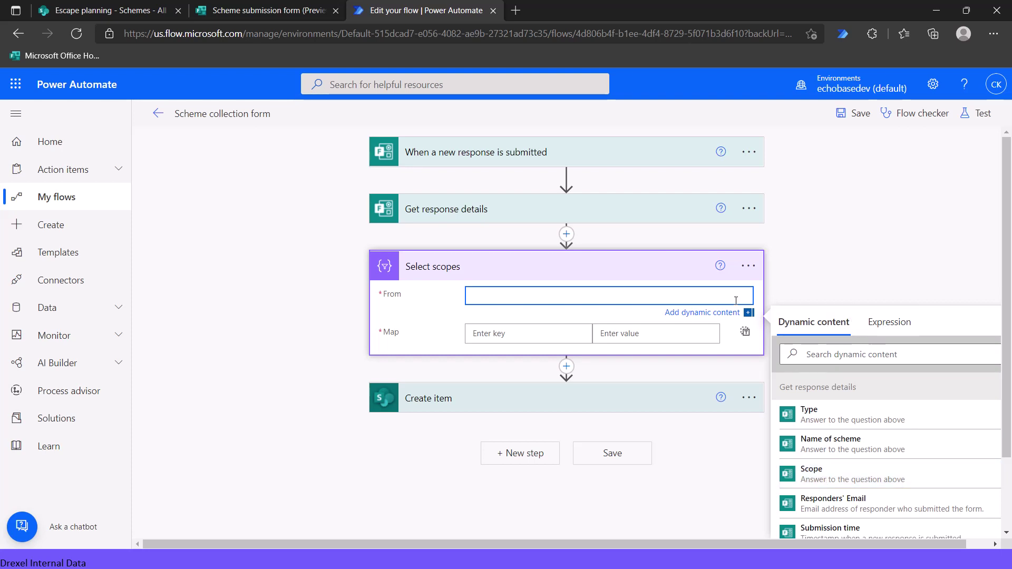
# Set the Select scopes From field to the expression json() of the Scope answer.
pyautogui.click(889, 322)
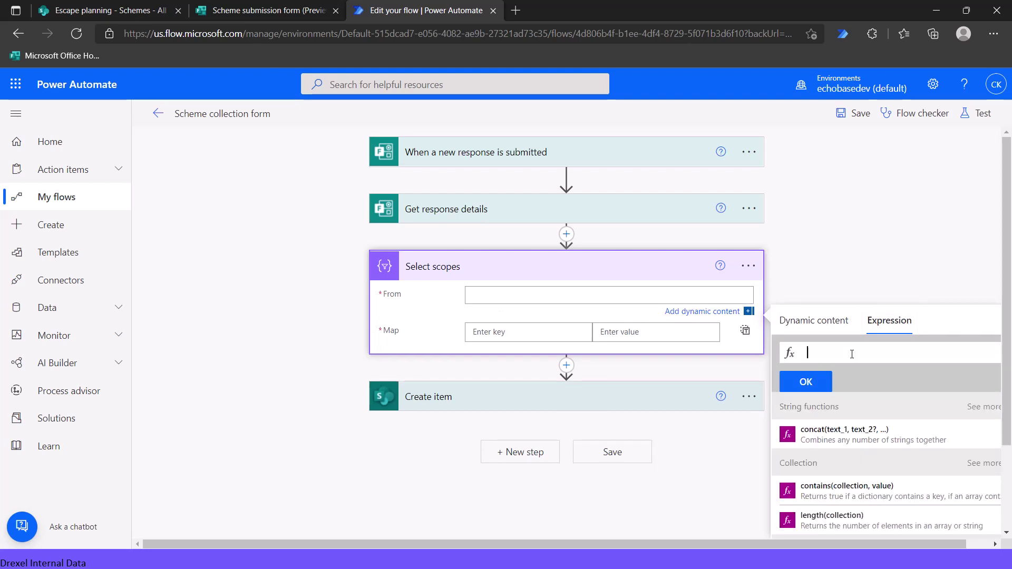
pyautogui.write('json')
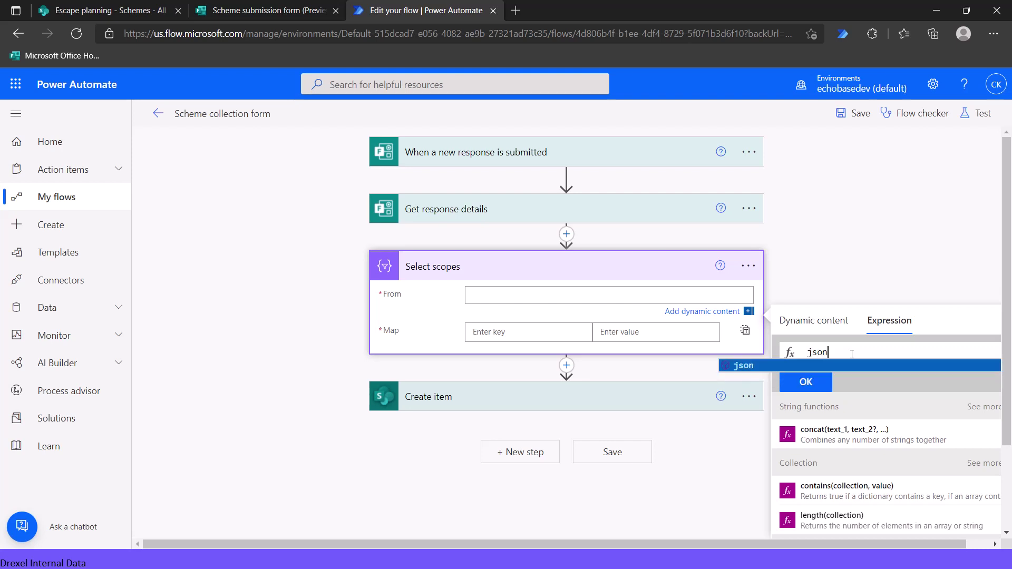
pyautogui.write('(')
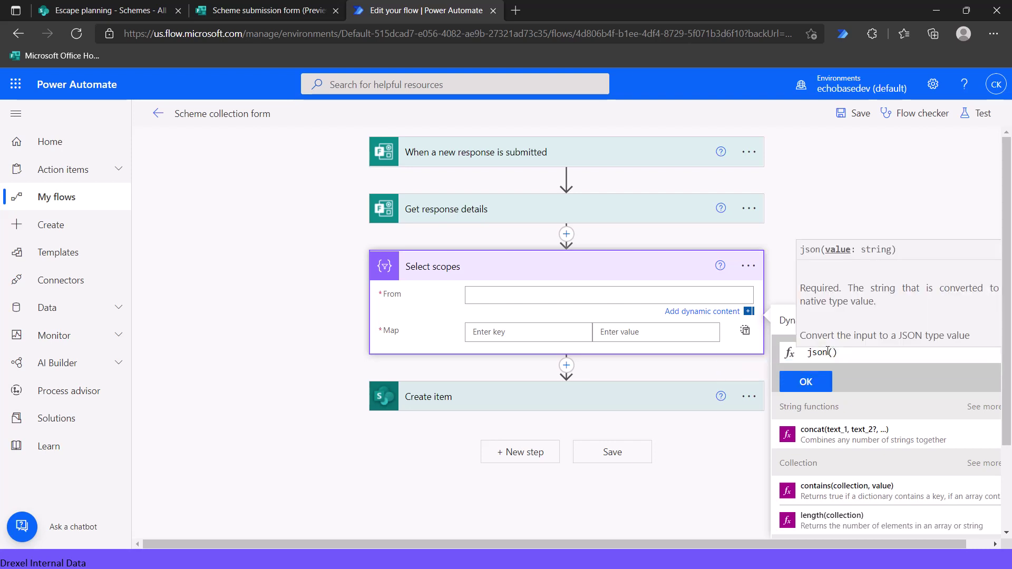
pyautogui.click(785, 318)
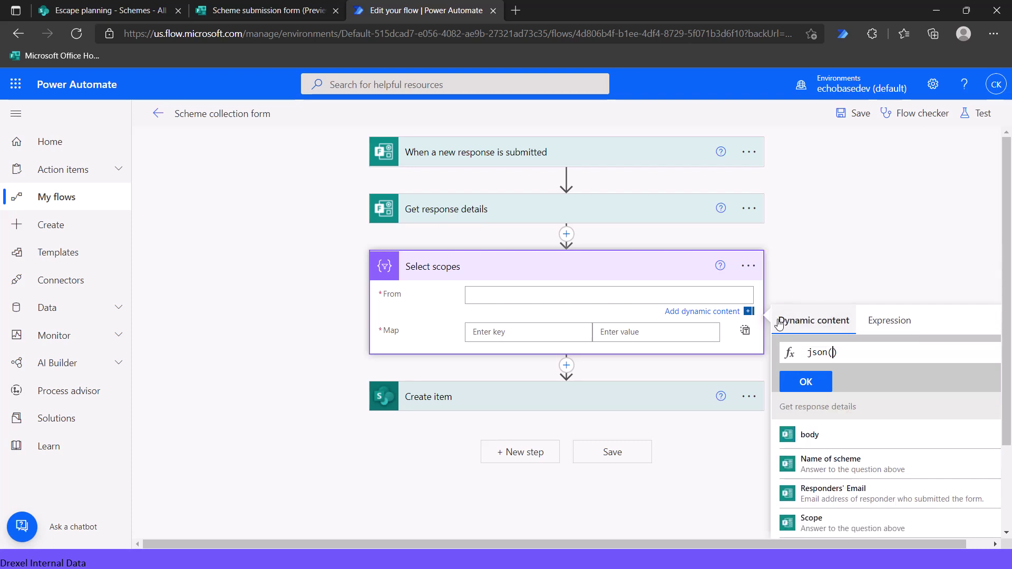
pyautogui.click(806, 521)
pyautogui.click(802, 380)
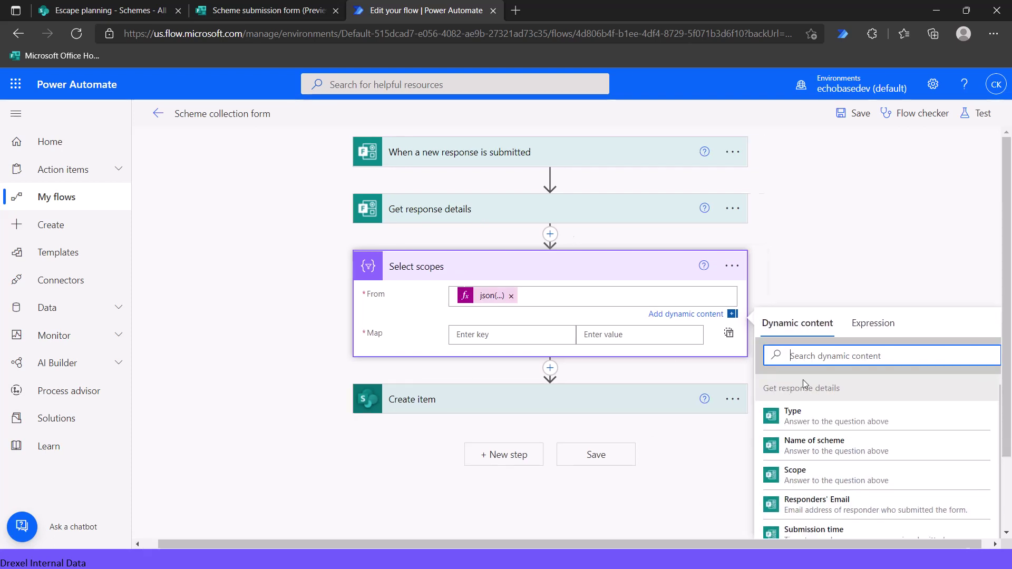
# Map the key 'Value' to the expression item() in Select scopes.
pyautogui.click(474, 336)
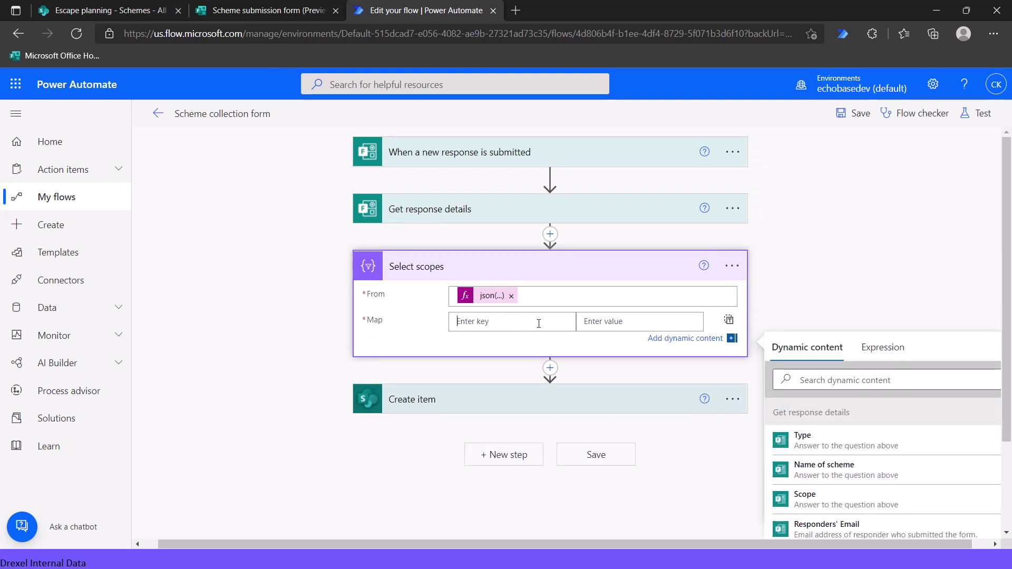
pyautogui.write('Value')
pyautogui.click(610, 320)
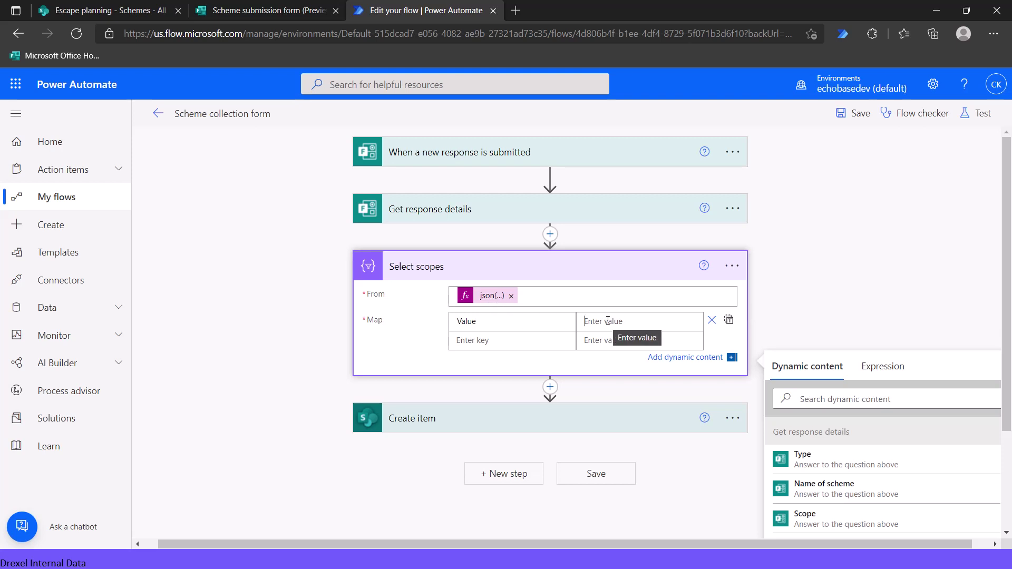
pyautogui.click(878, 367)
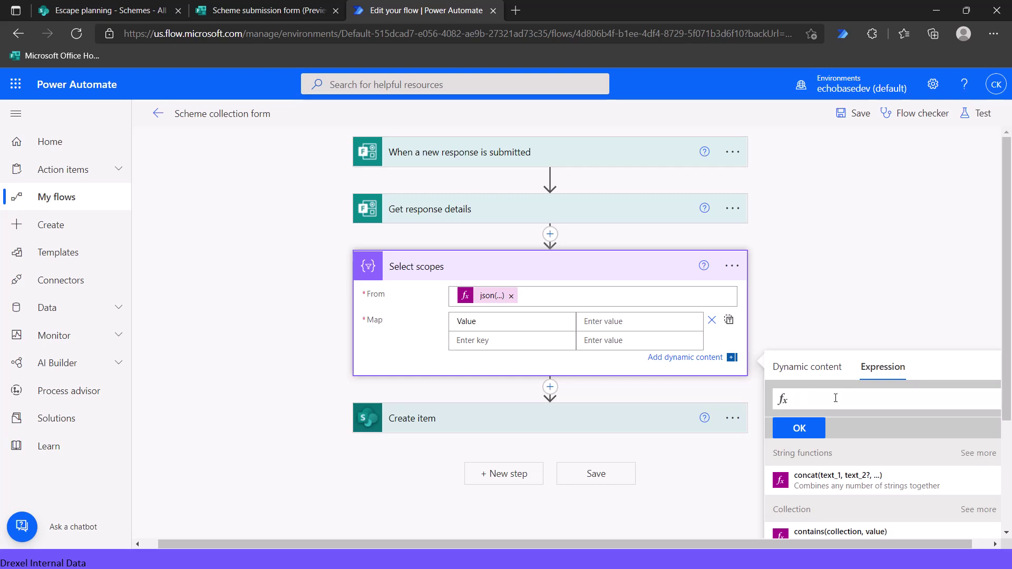
pyautogui.write('item()')
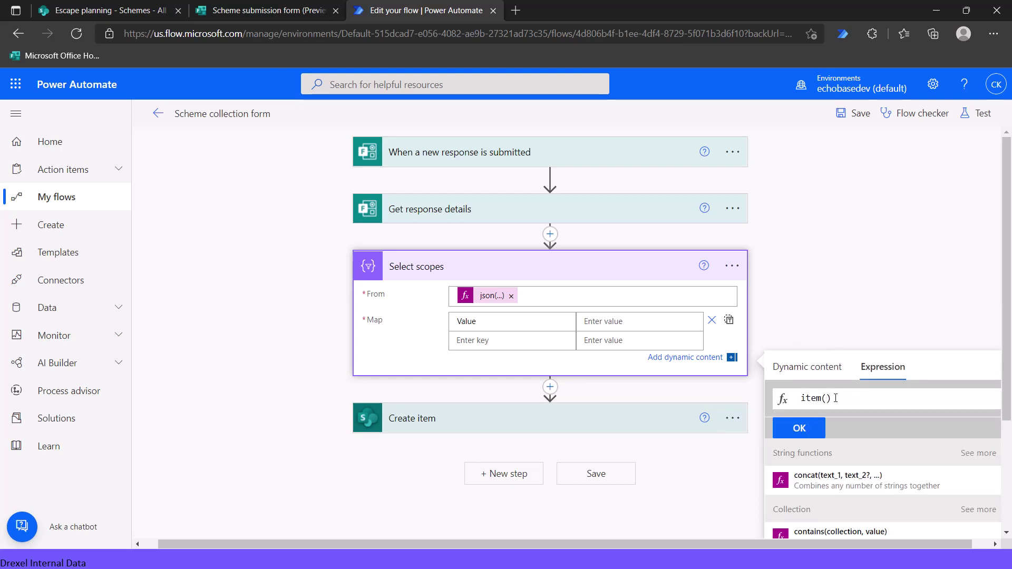
pyautogui.click(809, 433)
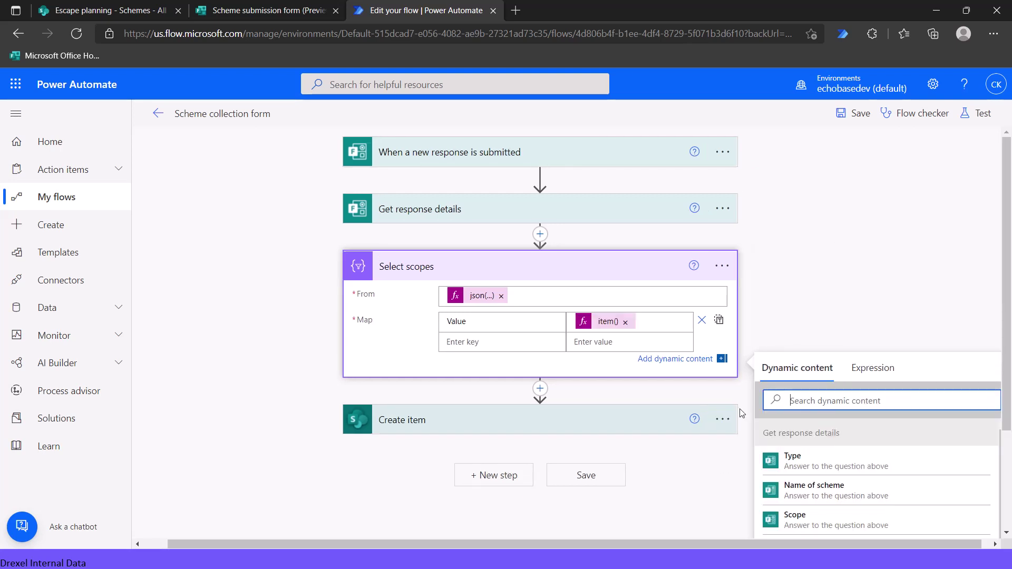
pyautogui.click(550, 430)
# Replace the sample JSON in Create item's Scheme scope with the Select scopes Output.
pyautogui.scroll(-3, 527, 395)
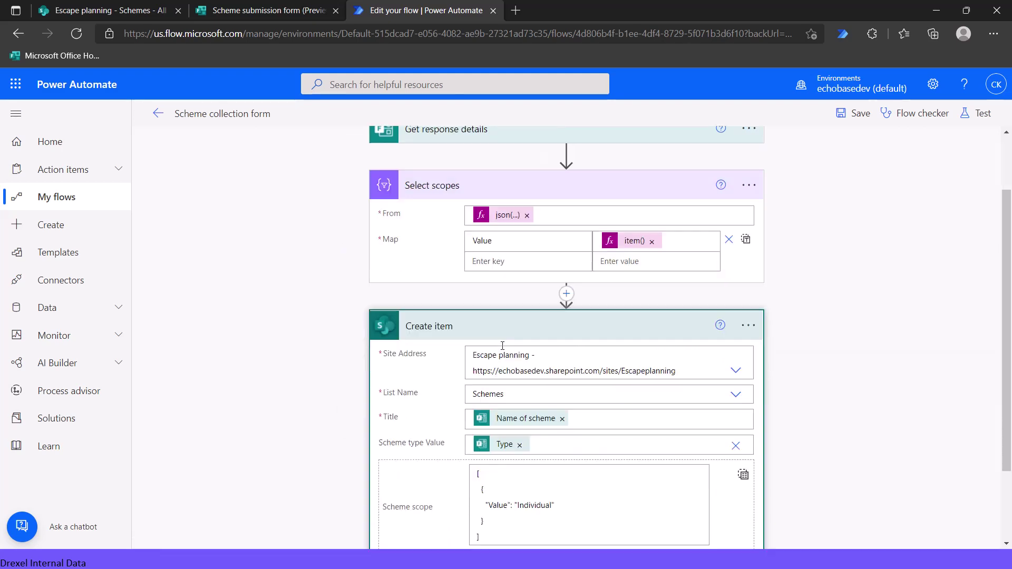
pyautogui.click(500, 435)
pyautogui.moveTo(500, 435); pyautogui.dragTo(449, 338)
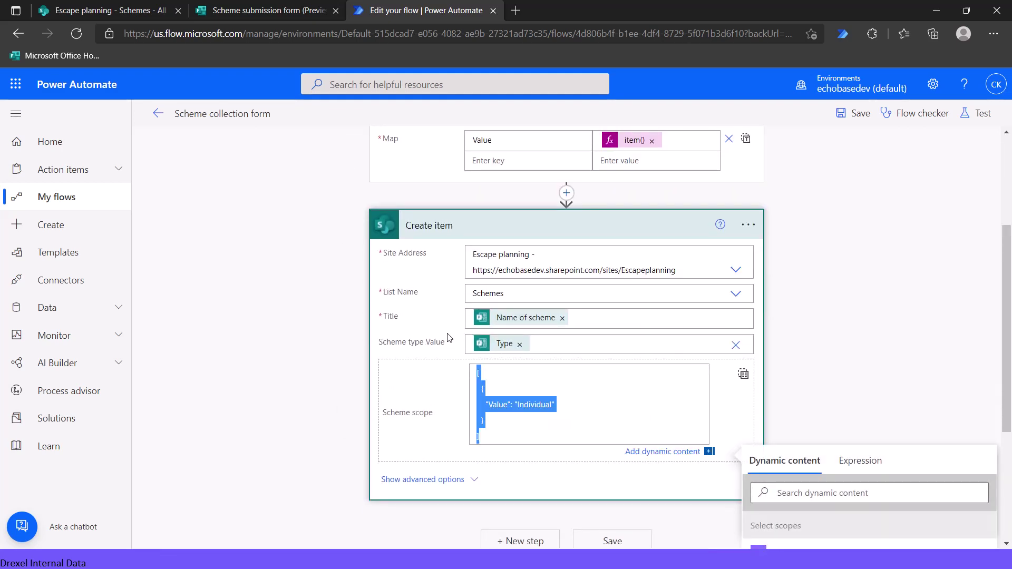
pyautogui.press('BackSpace')
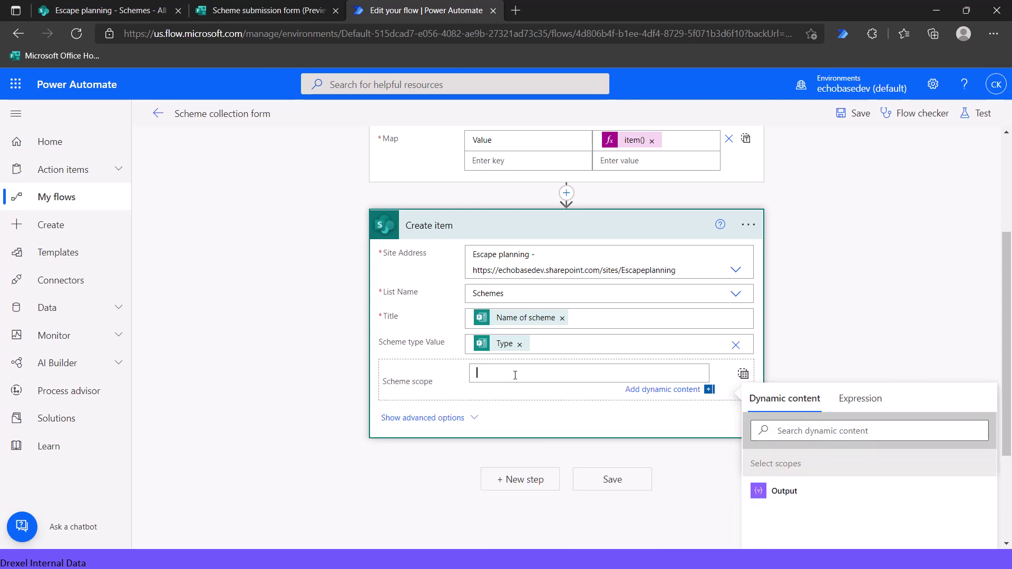
pyautogui.click(796, 494)
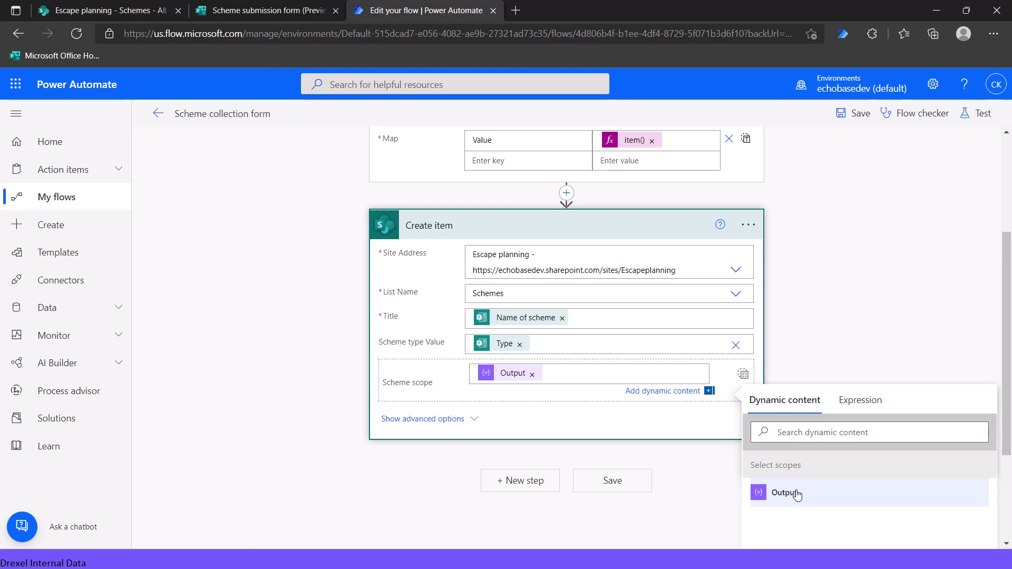
# Save the flow, then open and dismiss the manual test options without running.
pyautogui.click(851, 113)
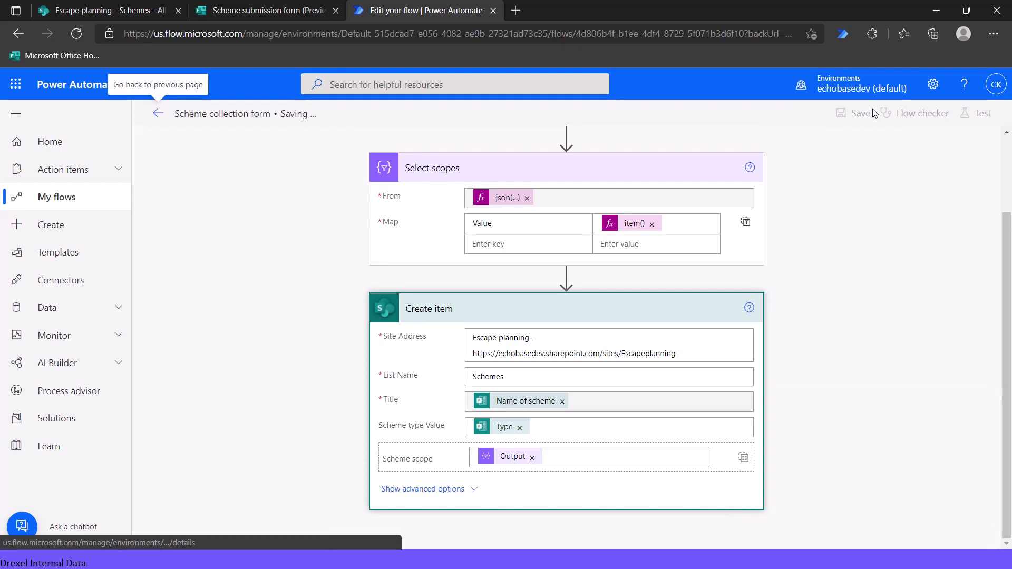
pyautogui.click(973, 115)
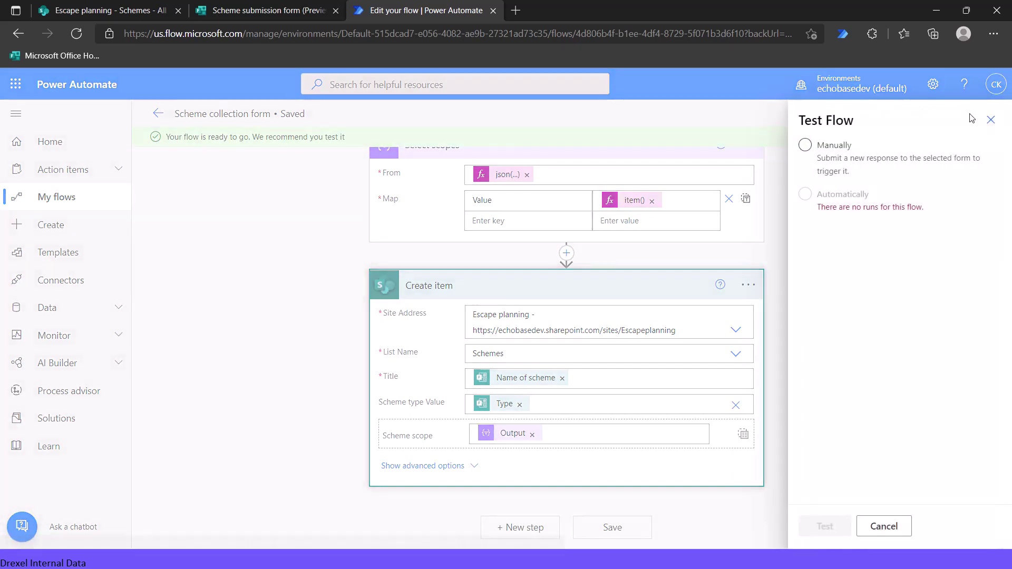
pyautogui.click(920, 155)
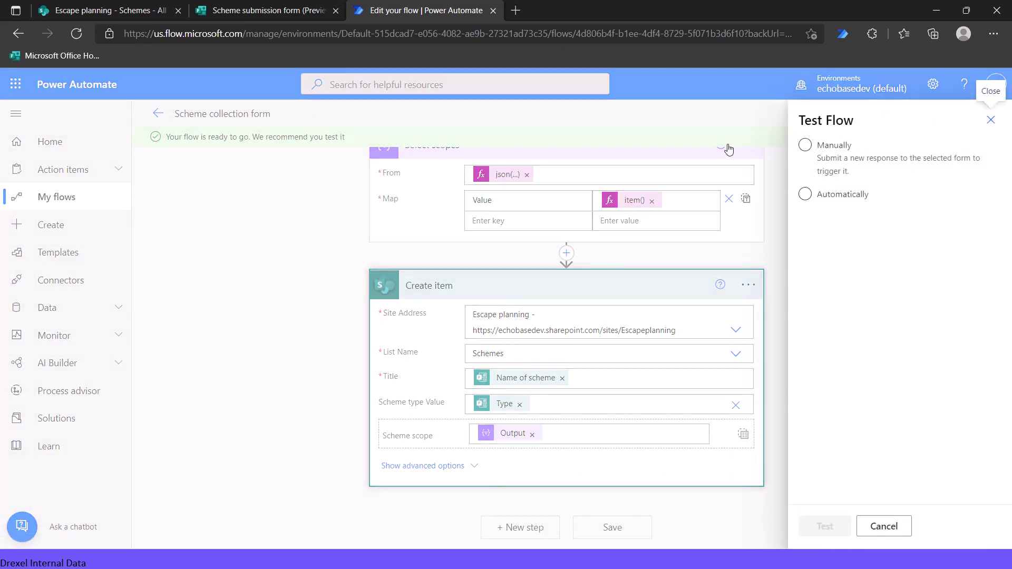
pyautogui.click(991, 119)
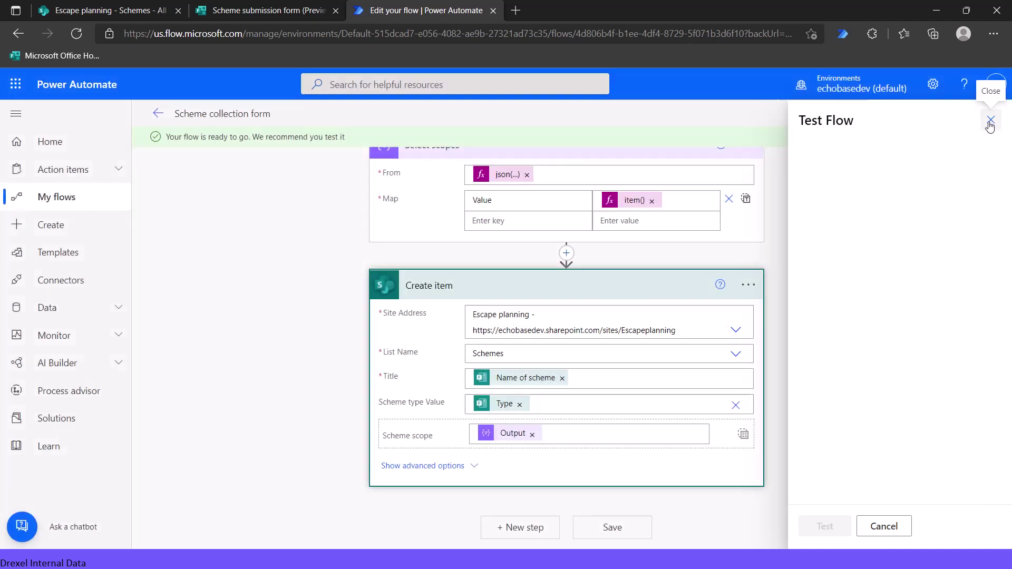
pyautogui.click(231, 10)
# Submit a new response 'tunnel under guard tower', type Escape, scopes Small group and Individual.
pyautogui.click(338, 304)
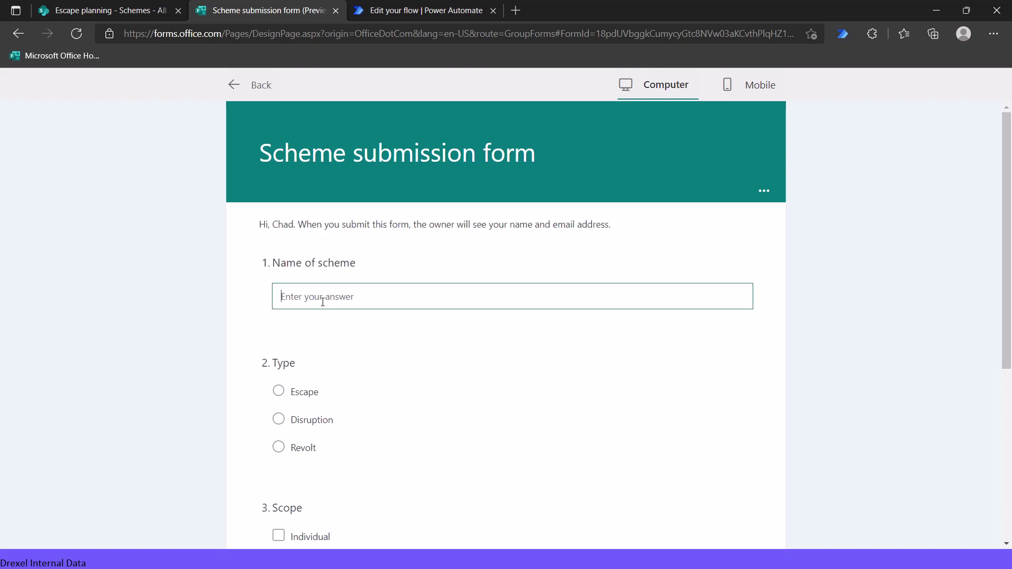
pyautogui.click(323, 302)
pyautogui.write('tunn')
pyautogui.write('el under guard tower')
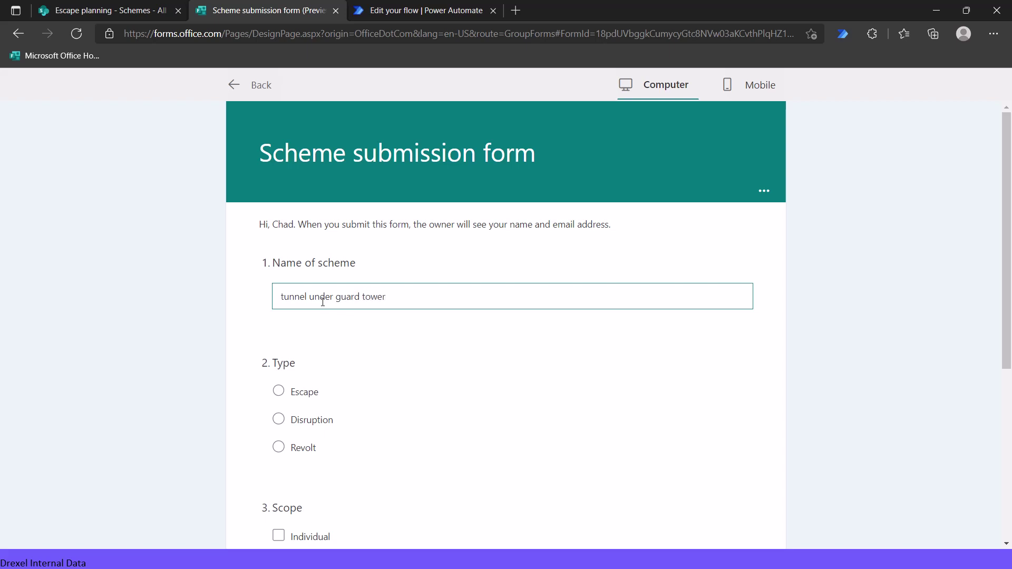
pyautogui.click(278, 391)
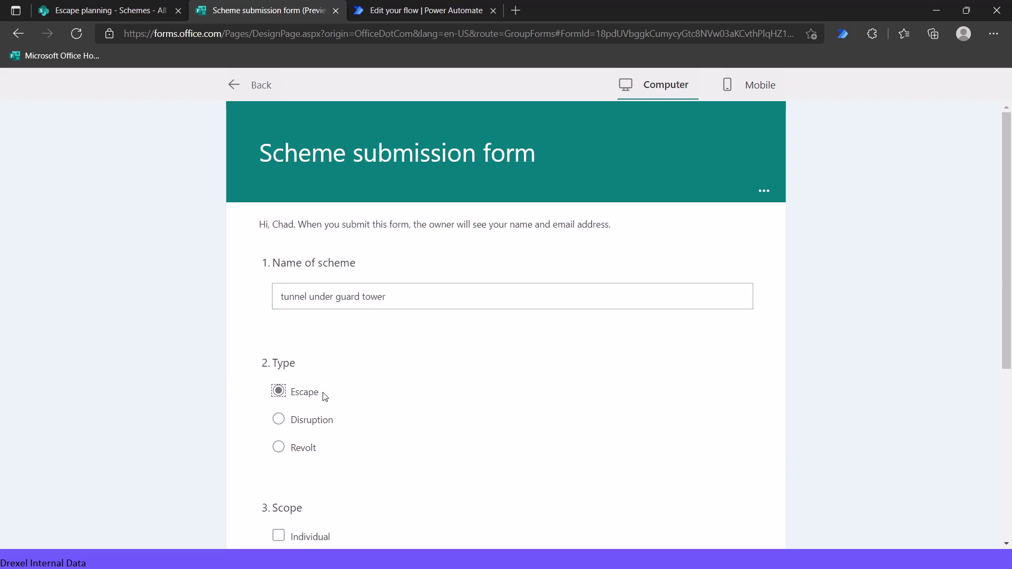
pyautogui.scroll(-5, 316, 395)
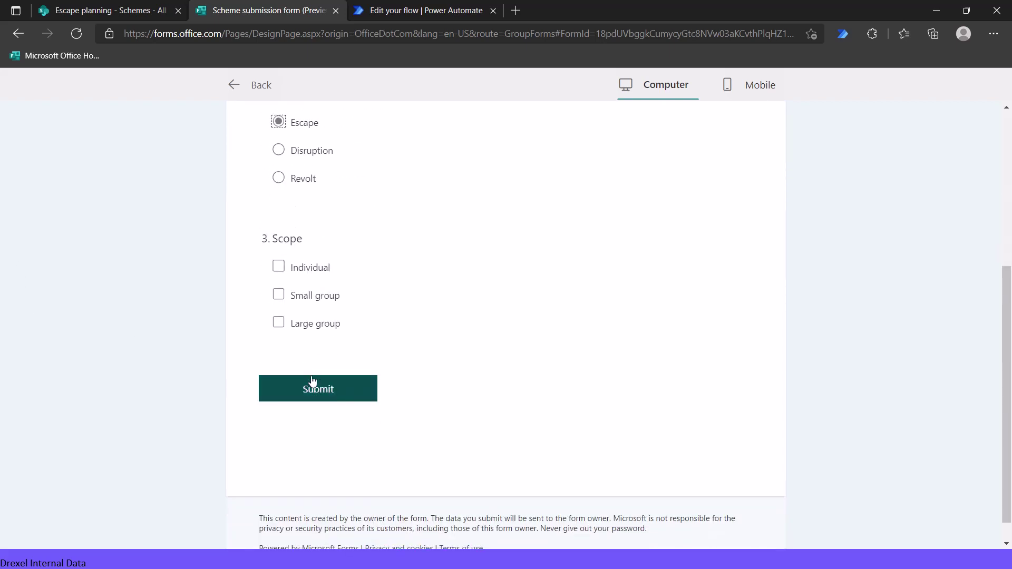
pyautogui.click(280, 296)
pyautogui.click(279, 266)
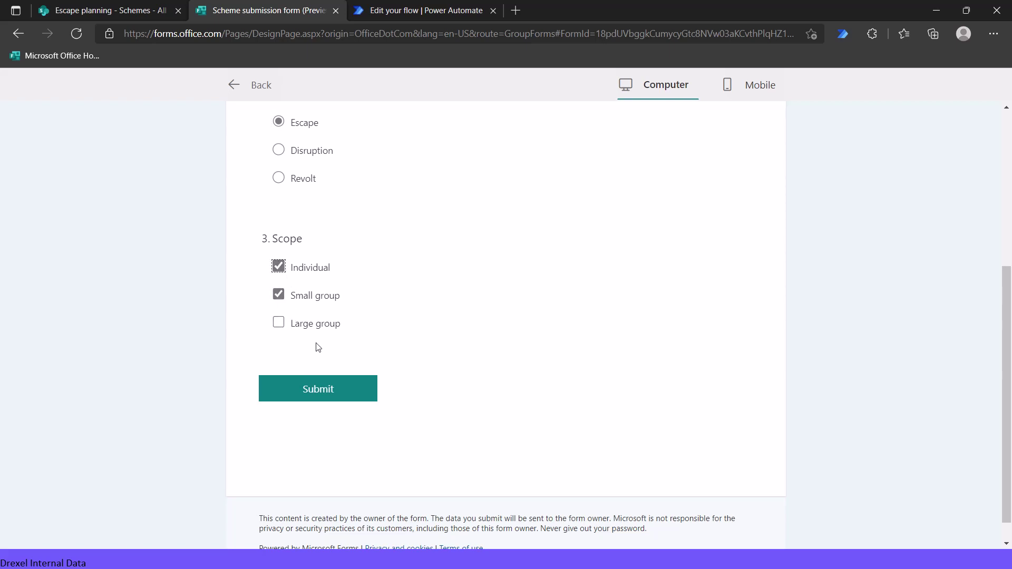
pyautogui.click(318, 390)
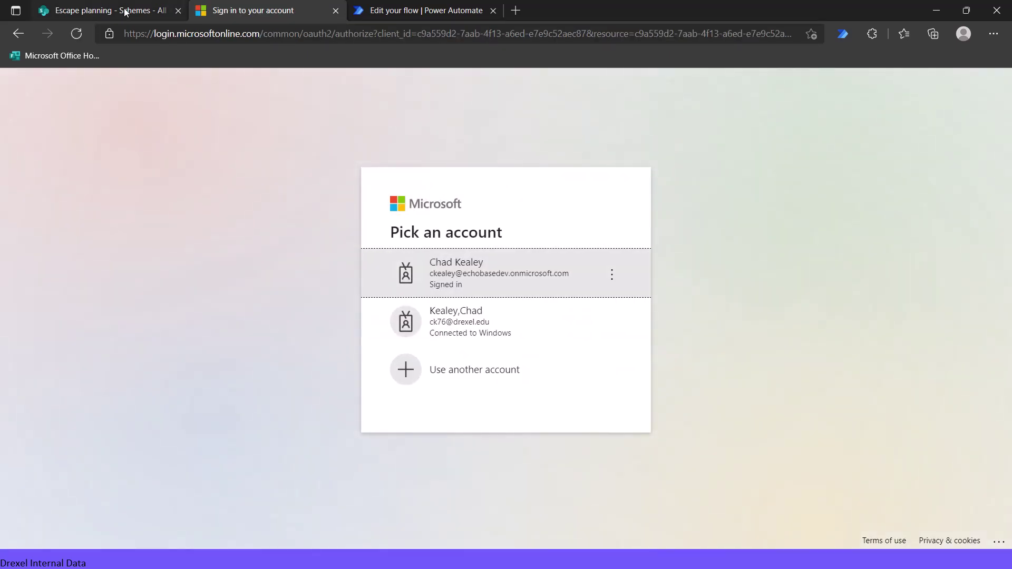
# Continue with the signed-in work account and reload the Schemes list, finding no new item.
pyautogui.click(473, 289)
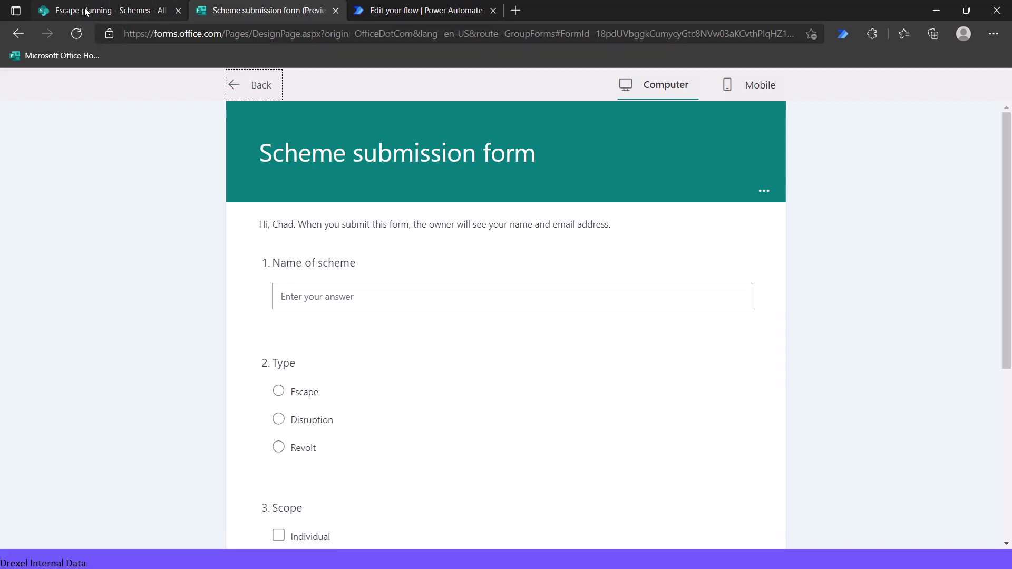
pyautogui.click(89, 10)
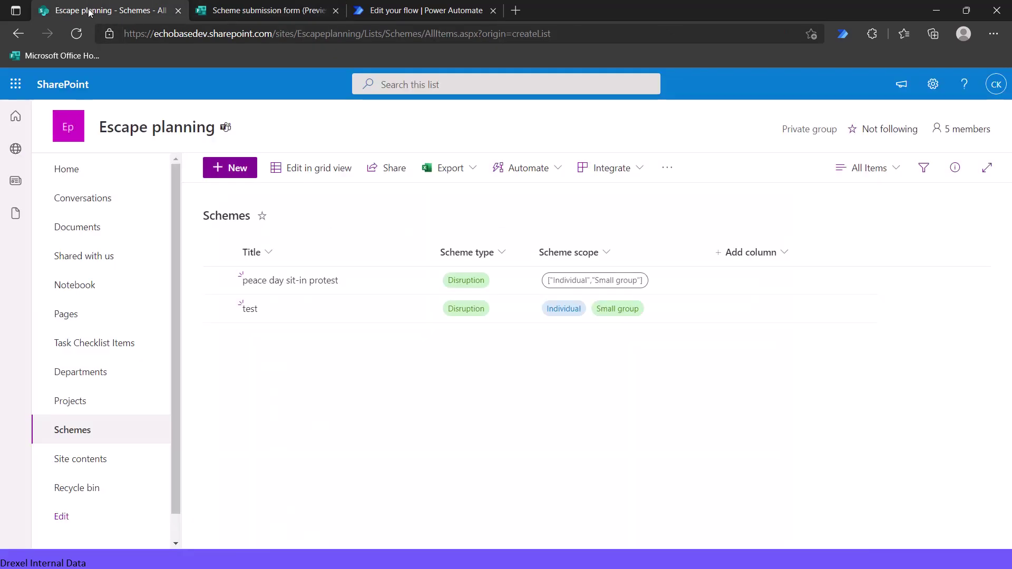
pyautogui.click(77, 33)
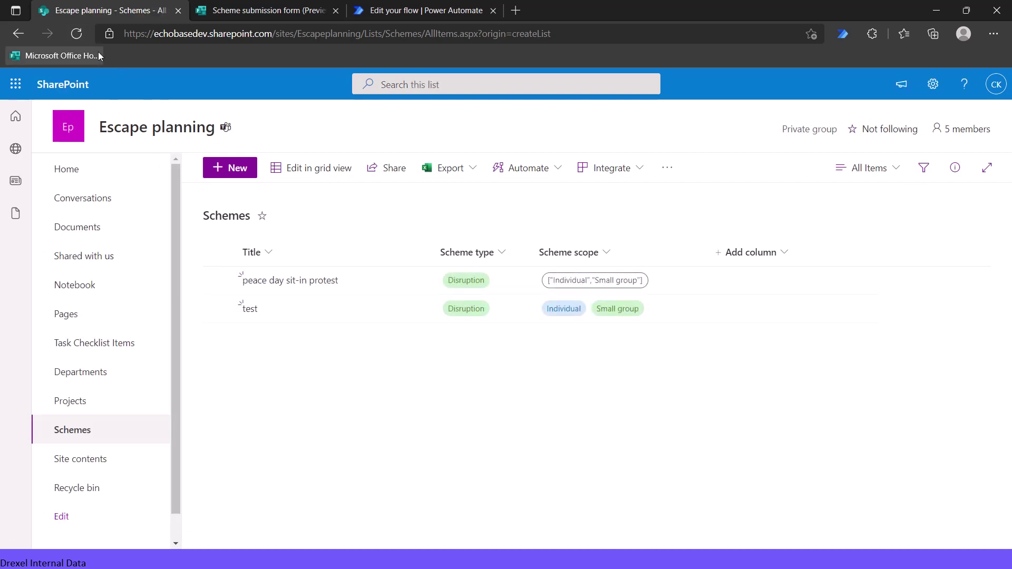
pyautogui.click(77, 34)
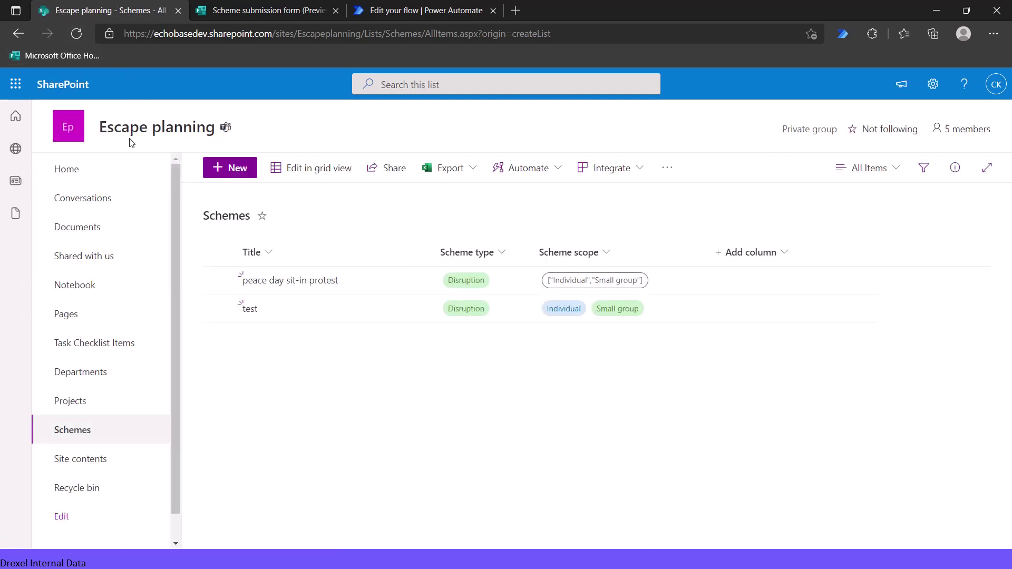
pyautogui.click(79, 35)
pyautogui.click(277, 11)
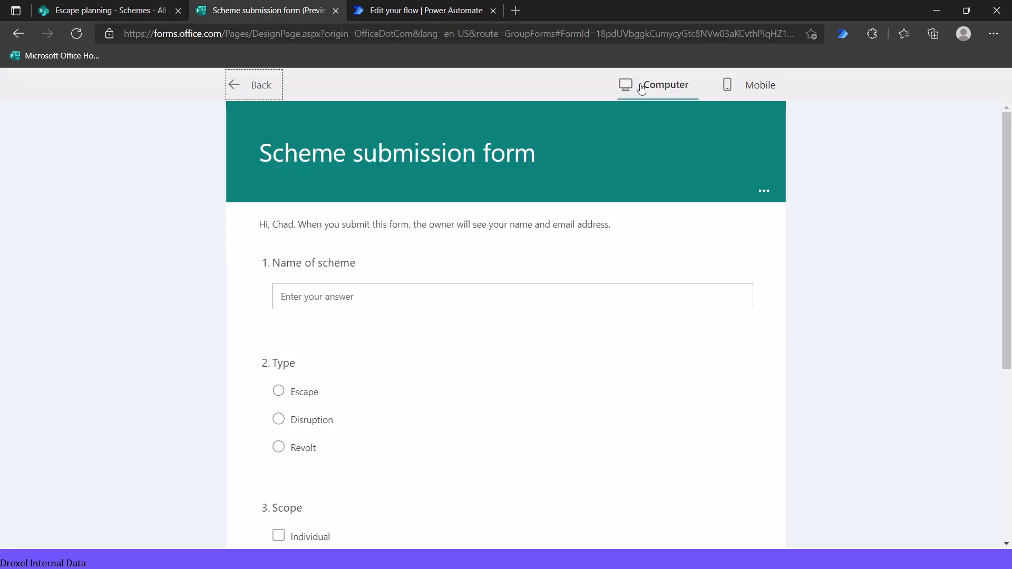
# Resubmit 'tunnel under guard tower' as Escape with scopes Individual and Small group.
pyautogui.click(328, 293)
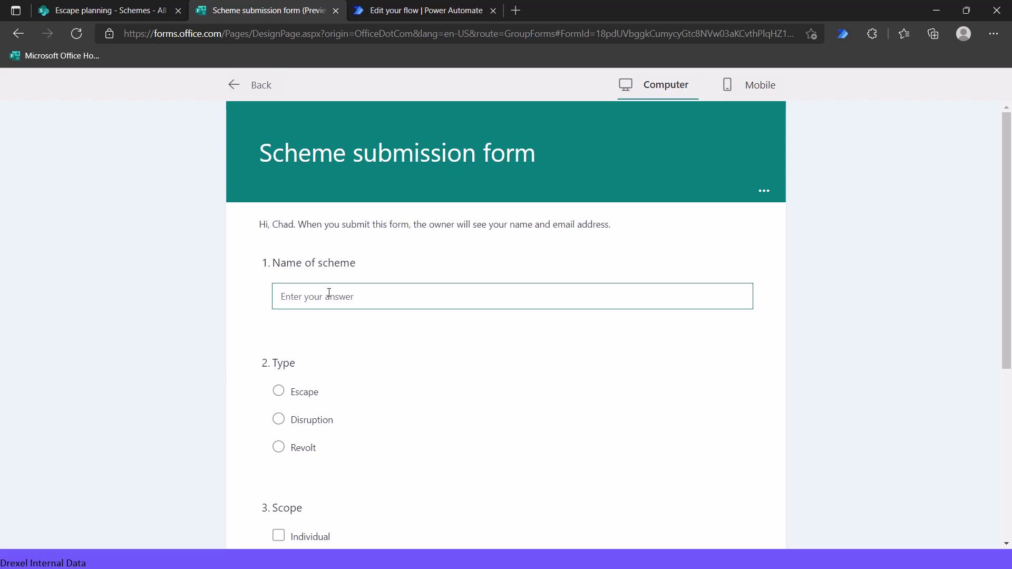
pyautogui.write('tunnel under guard tower')
pyautogui.click(279, 391)
pyautogui.scroll(-3, 280, 390)
pyautogui.click(278, 335)
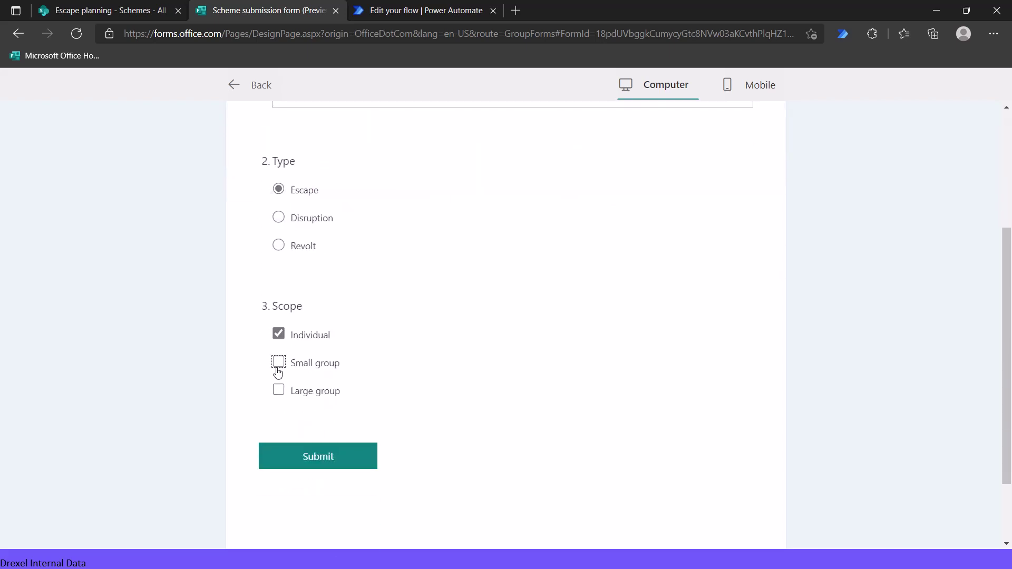
pyautogui.click(278, 369)
pyautogui.click(317, 454)
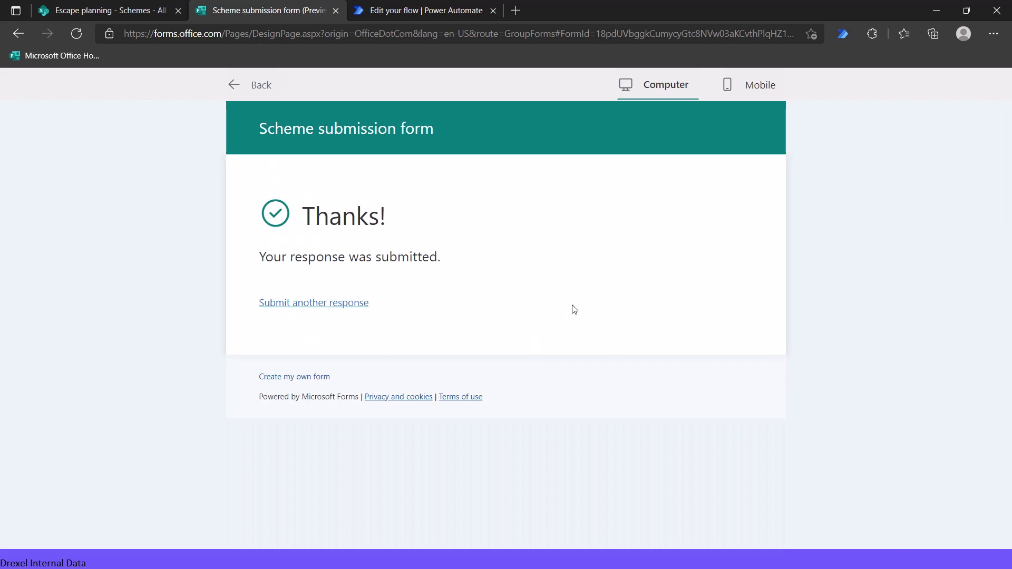
pyautogui.click(106, 11)
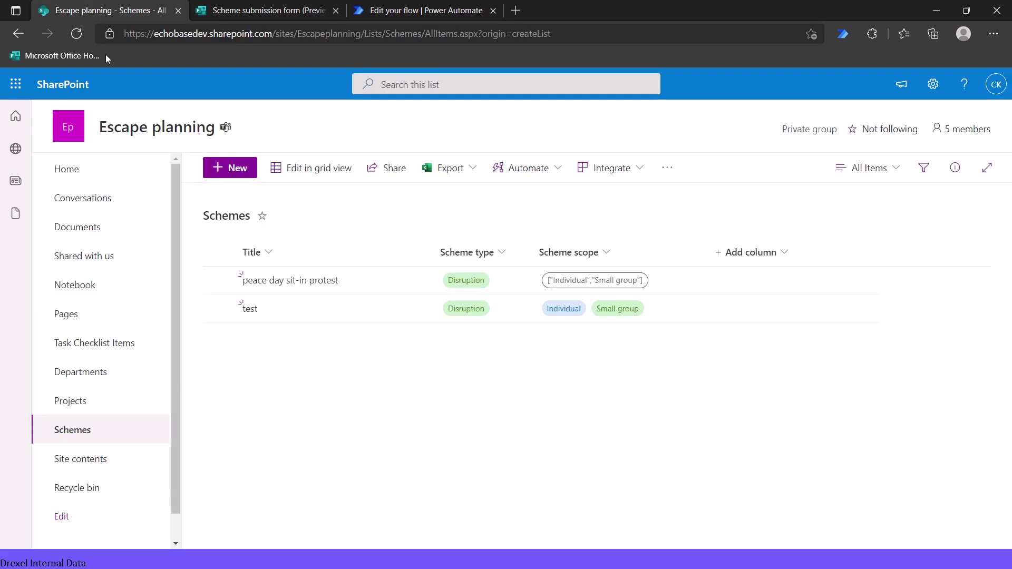
# Reload the Schemes list to see the new tunnel under guard tower item with separate scopes.
pyautogui.click(76, 33)
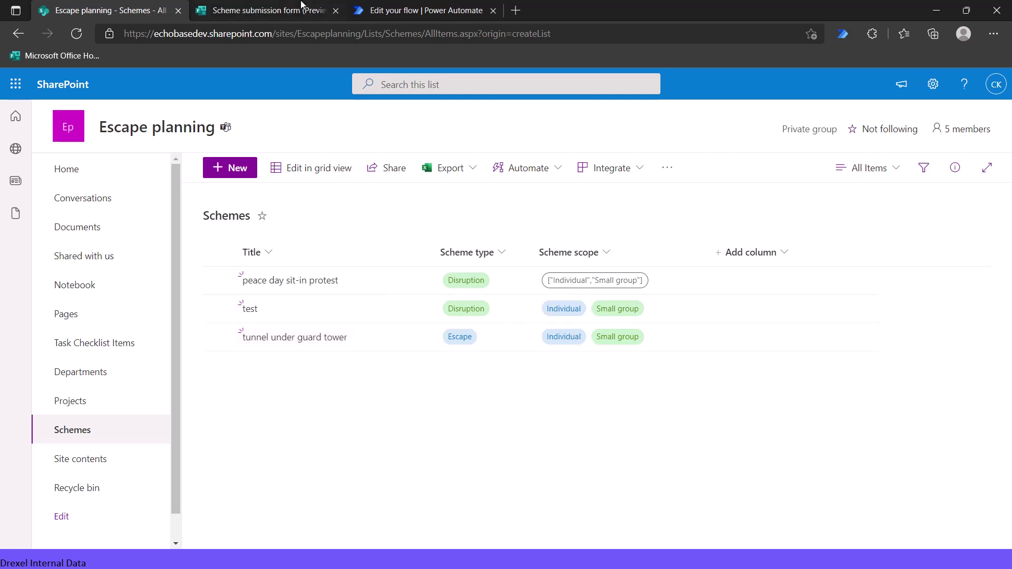
pyautogui.click(268, 10)
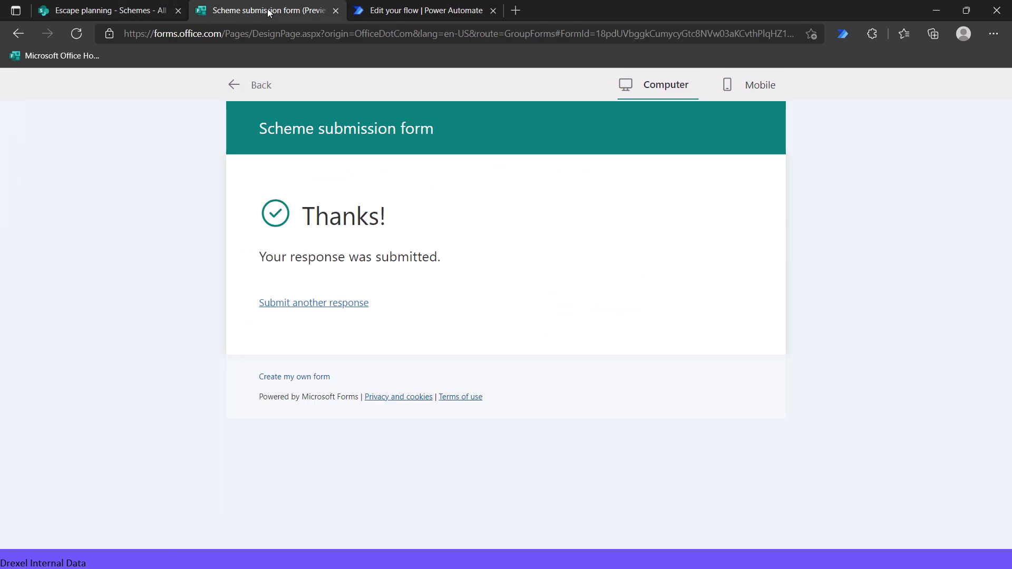